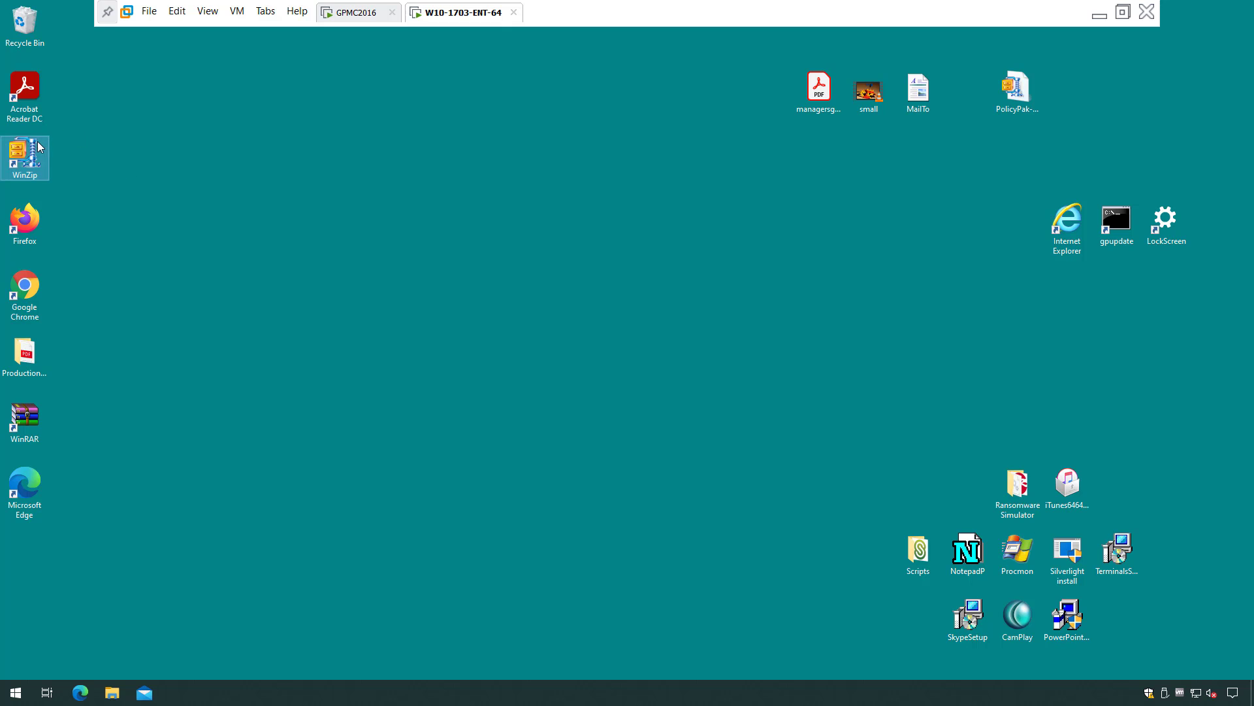
Open WinZip's password configuration settings to review them, then close WinZip.
{"action": "double_click", "coordinate": [23, 159]}
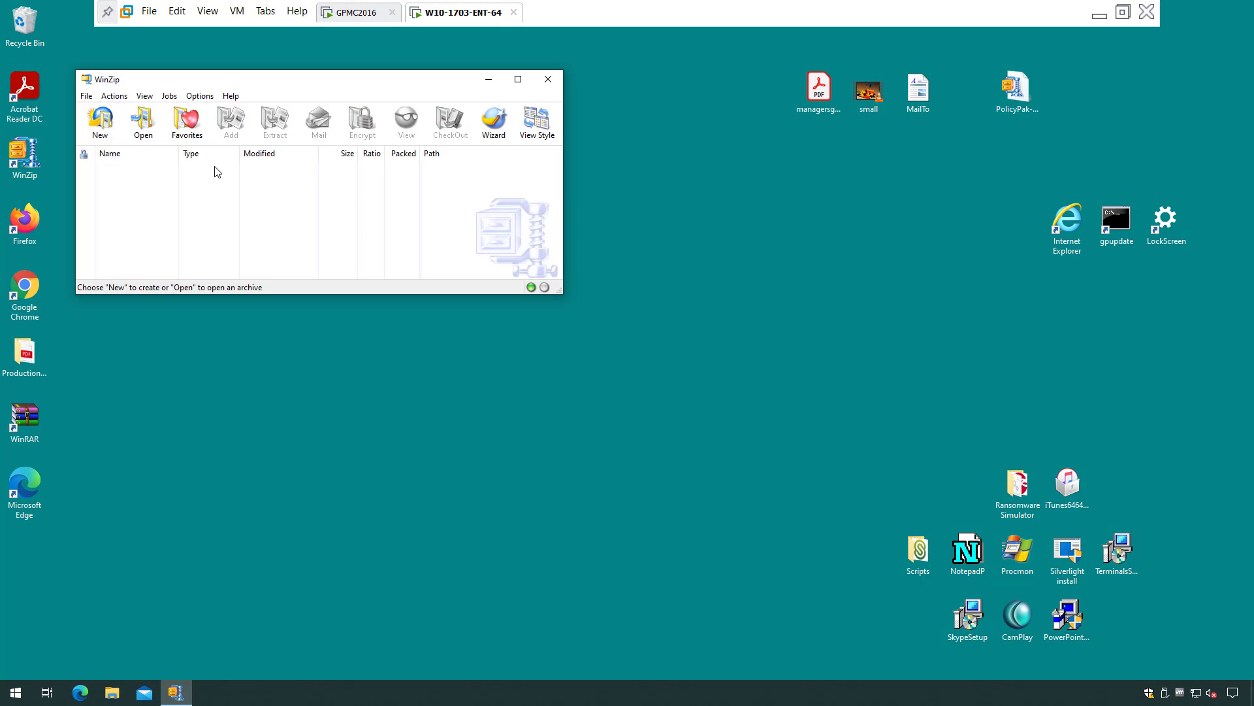
{"action": "left_click", "coordinate": [199, 95]}
{"action": "left_click", "coordinate": [217, 112]}
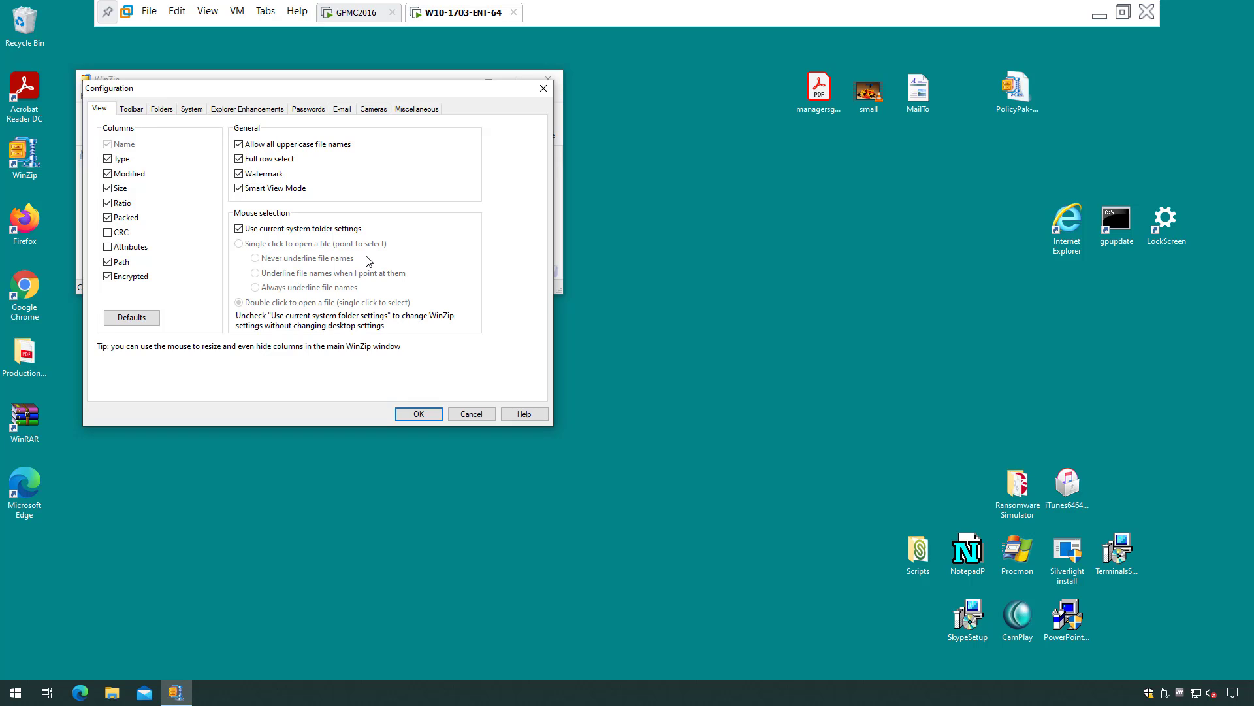
{"action": "left_click", "coordinate": [313, 109]}
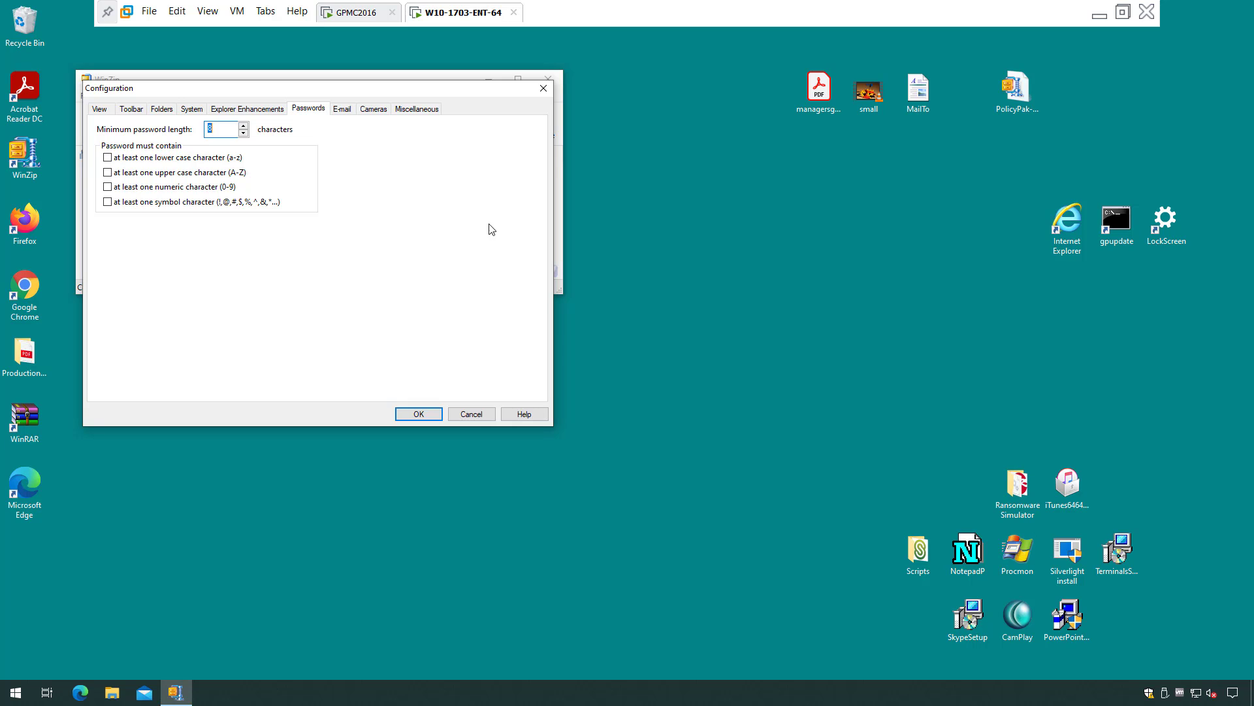
{"action": "left_click", "coordinate": [544, 90]}
{"action": "left_click", "coordinate": [559, 81]}
Add PolicyPak for WinZip 14 to 17 under User Configuration's Application Settings Manager.
{"action": "left_click", "coordinate": [353, 20]}
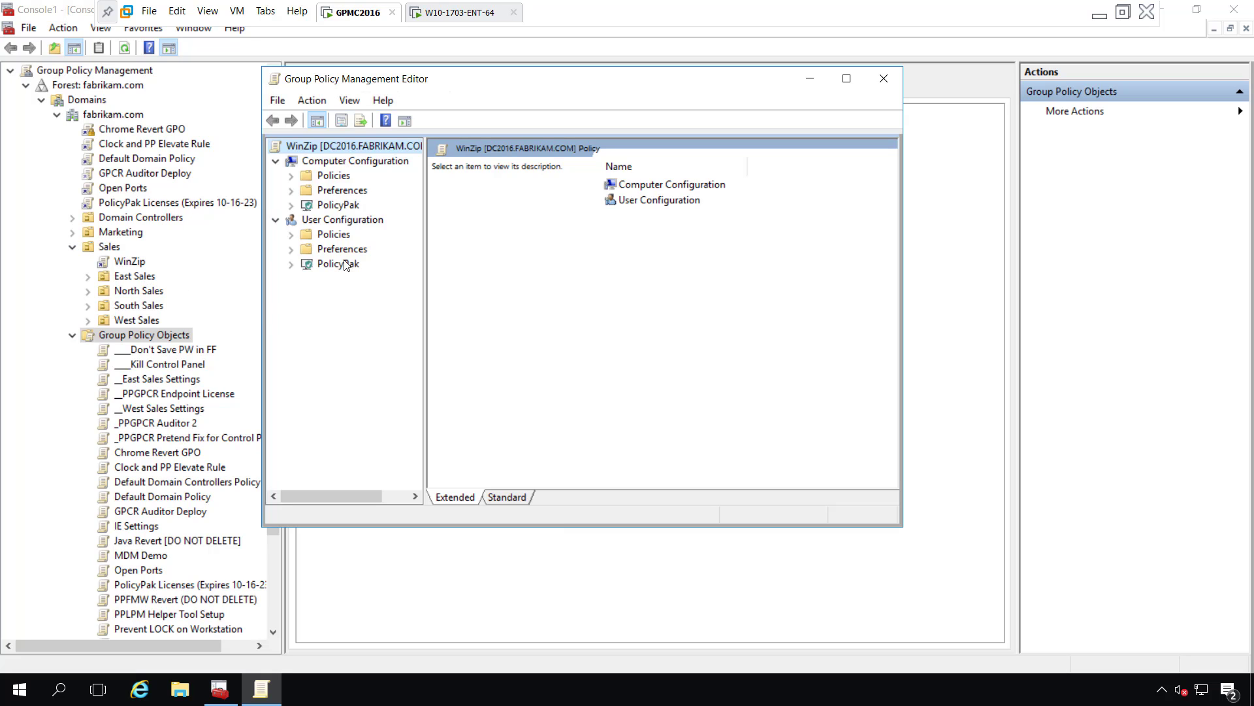
{"action": "left_click", "coordinate": [291, 264]}
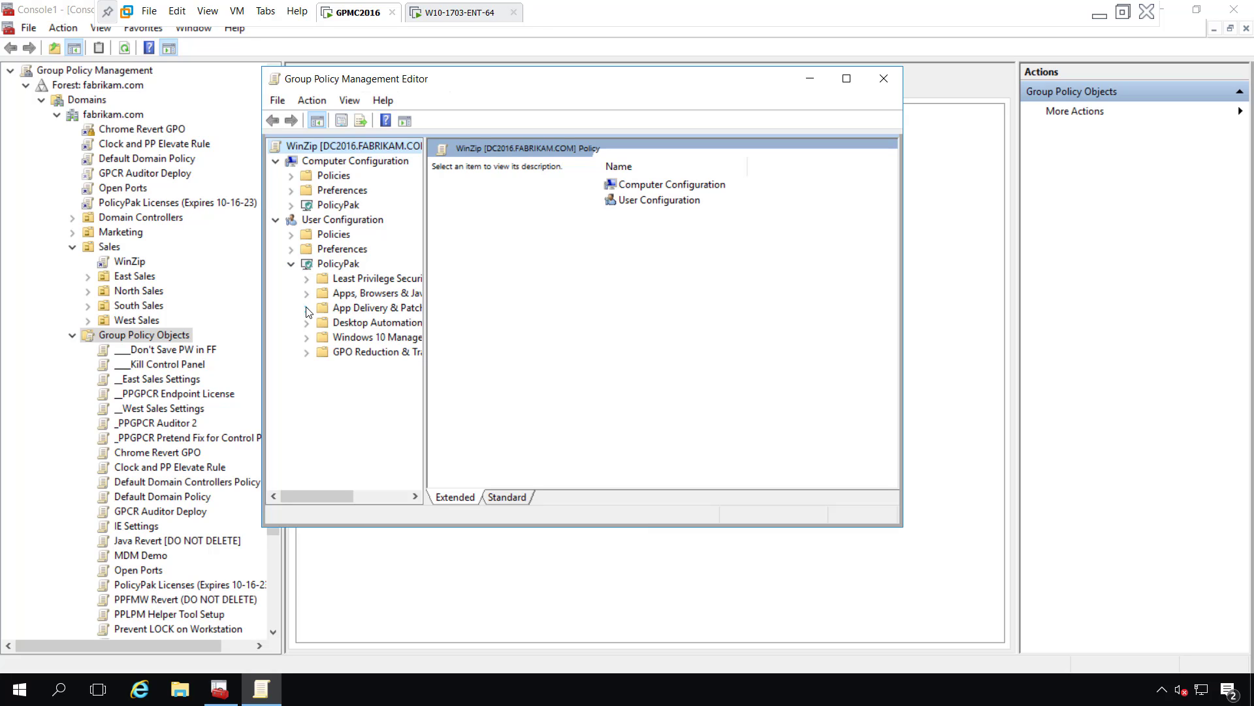
{"action": "left_click", "coordinate": [307, 294]}
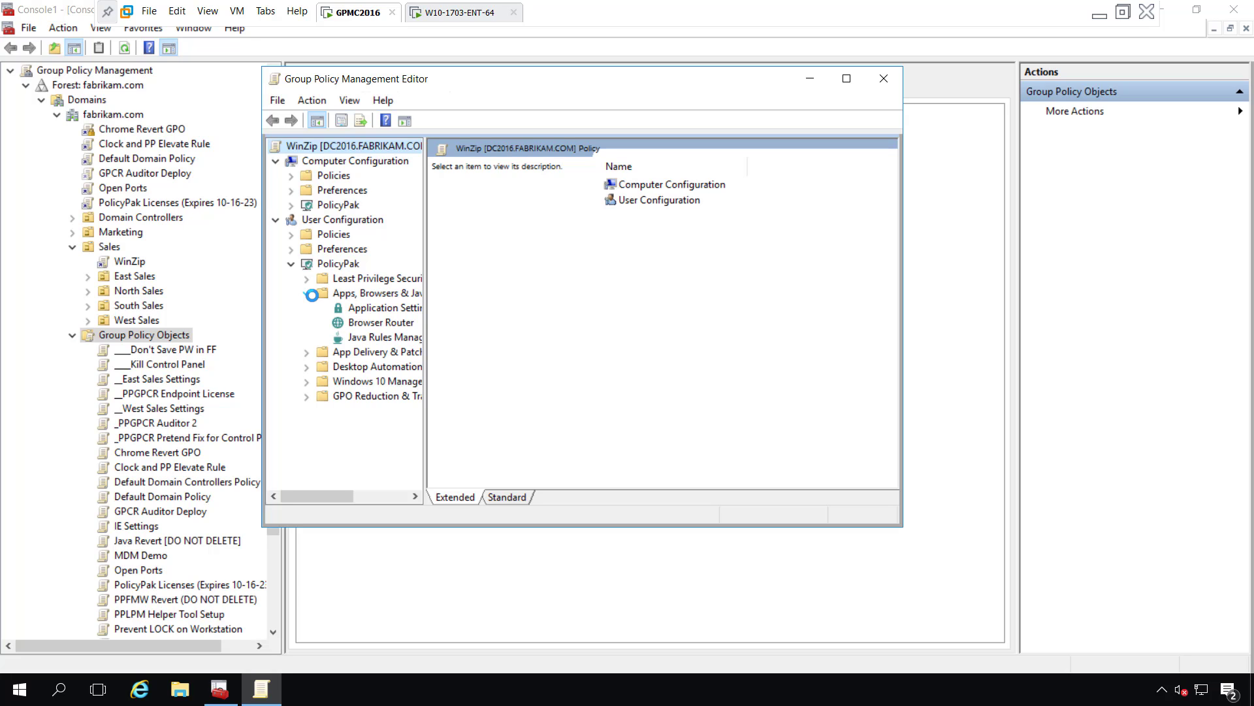
{"action": "left_click", "coordinate": [379, 307]}
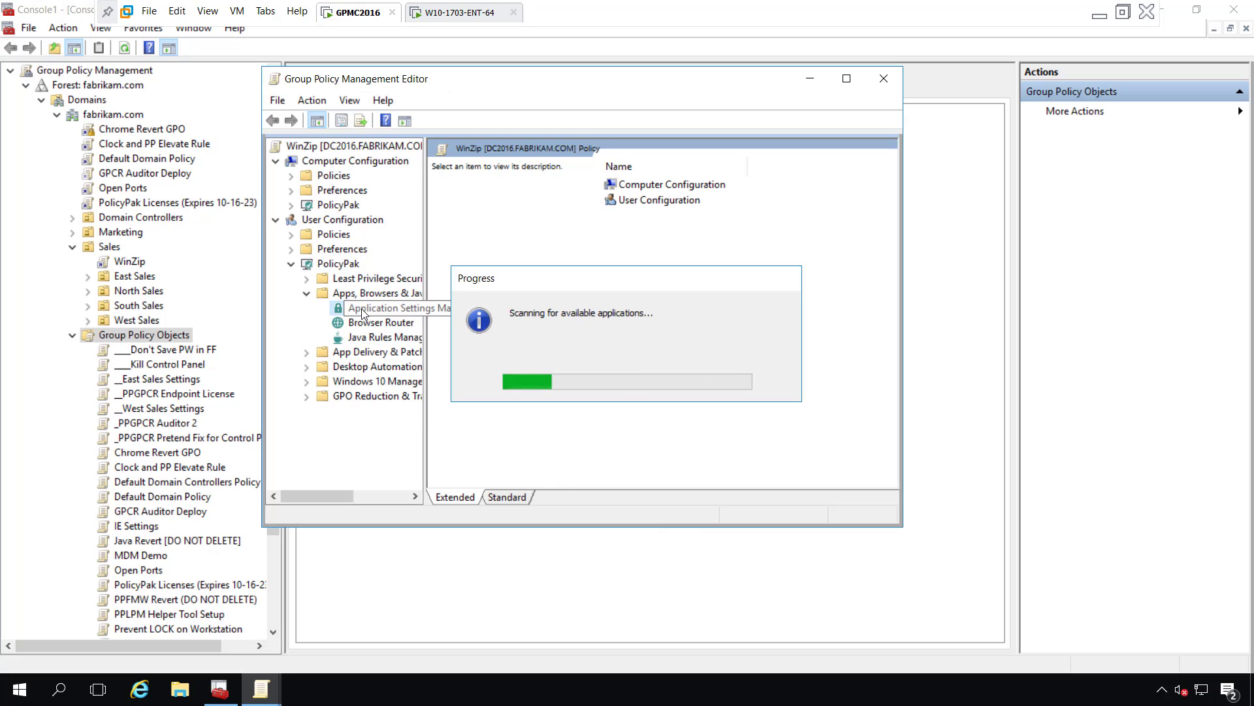
{"action": "right_click", "coordinate": [633, 246]}
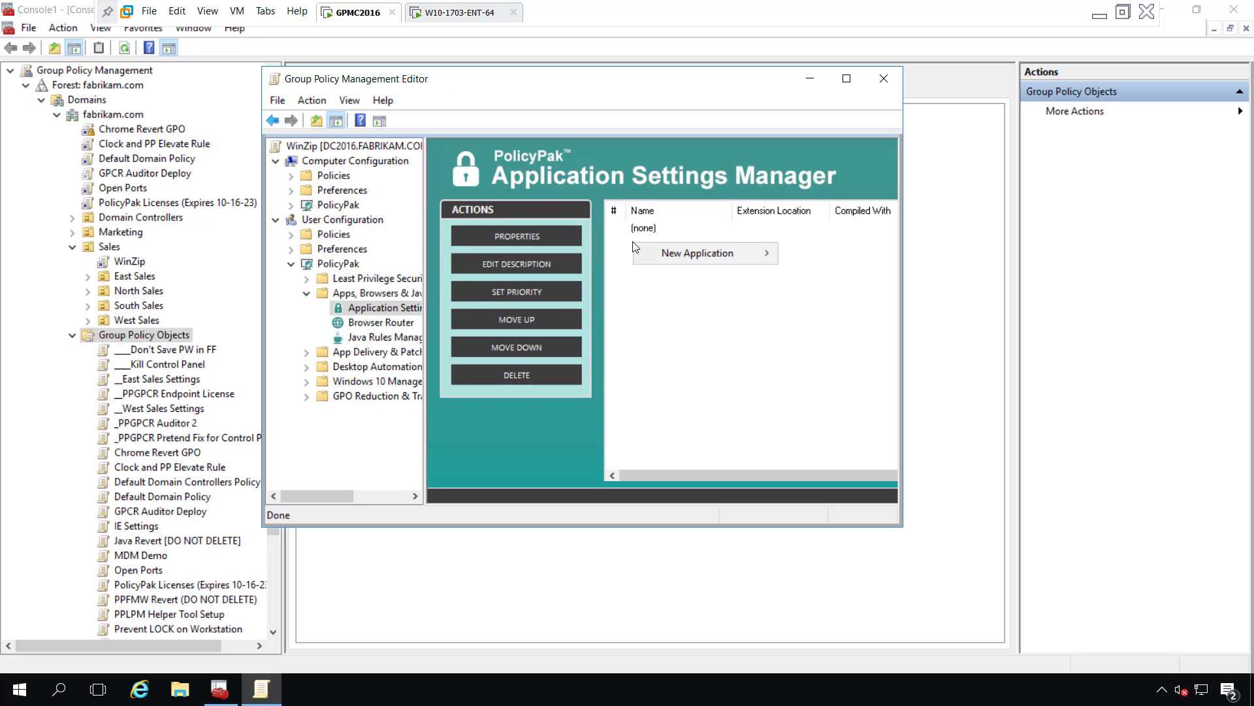
{"action": "mouse_move", "coordinate": [684, 253]}
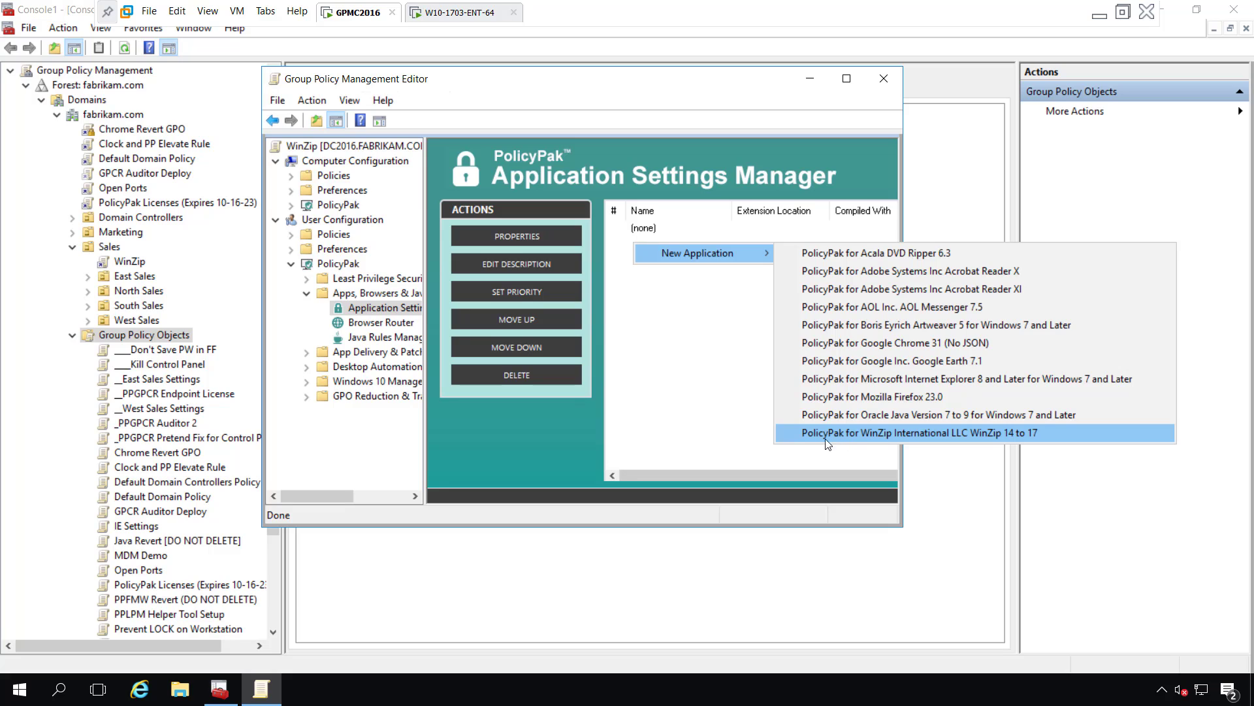
{"action": "left_click", "coordinate": [880, 432]}
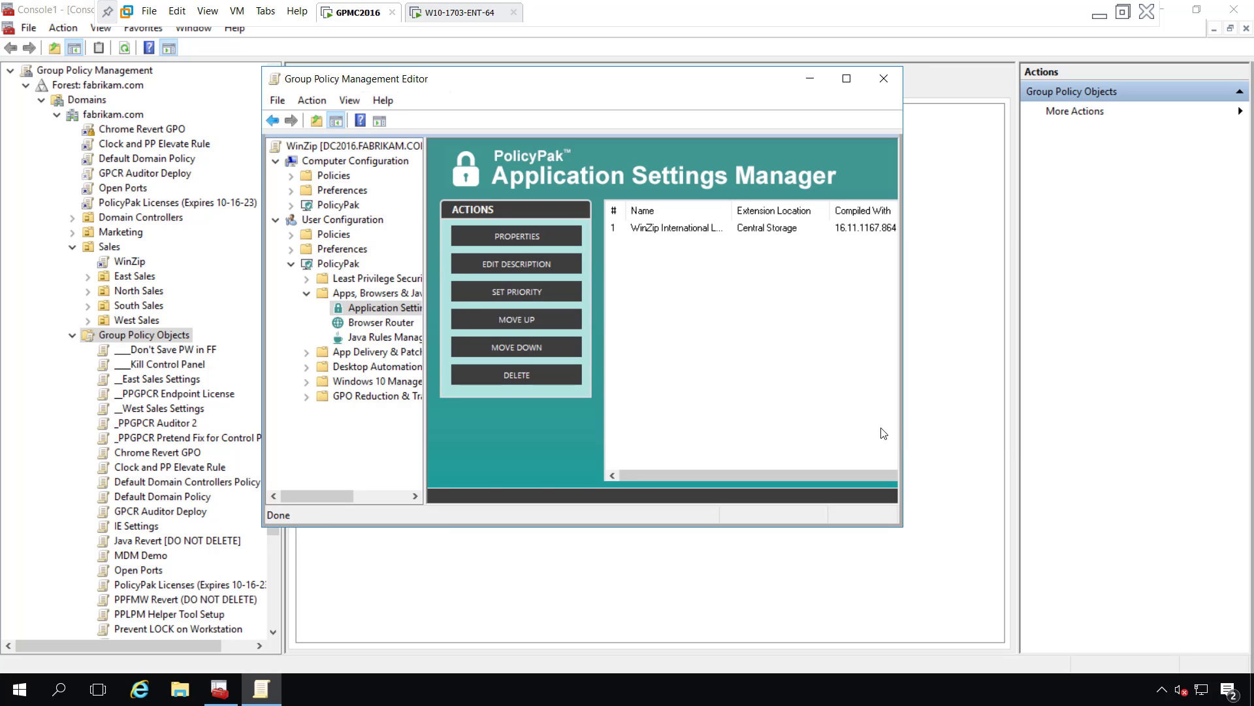
{"action": "left_click", "coordinate": [690, 233]}
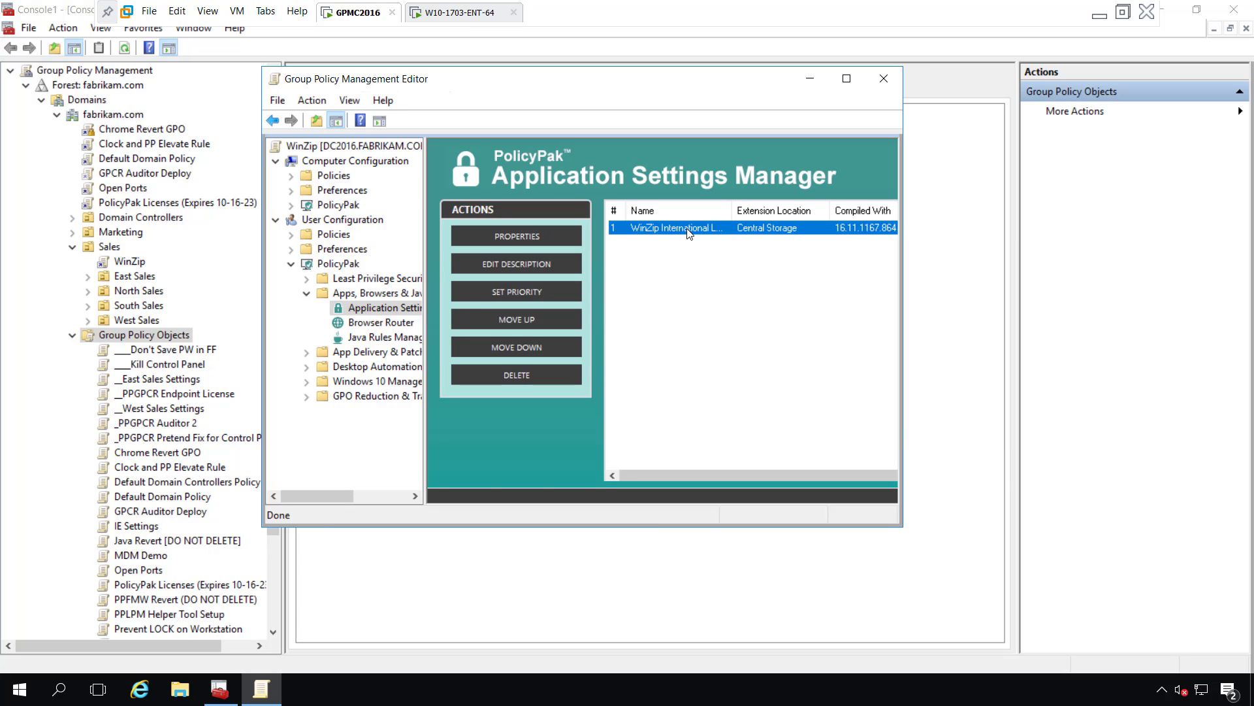
In the WinZip entry's Passwords settings, change minimum password length from 8 to 11.
{"action": "double_click", "coordinate": [688, 233]}
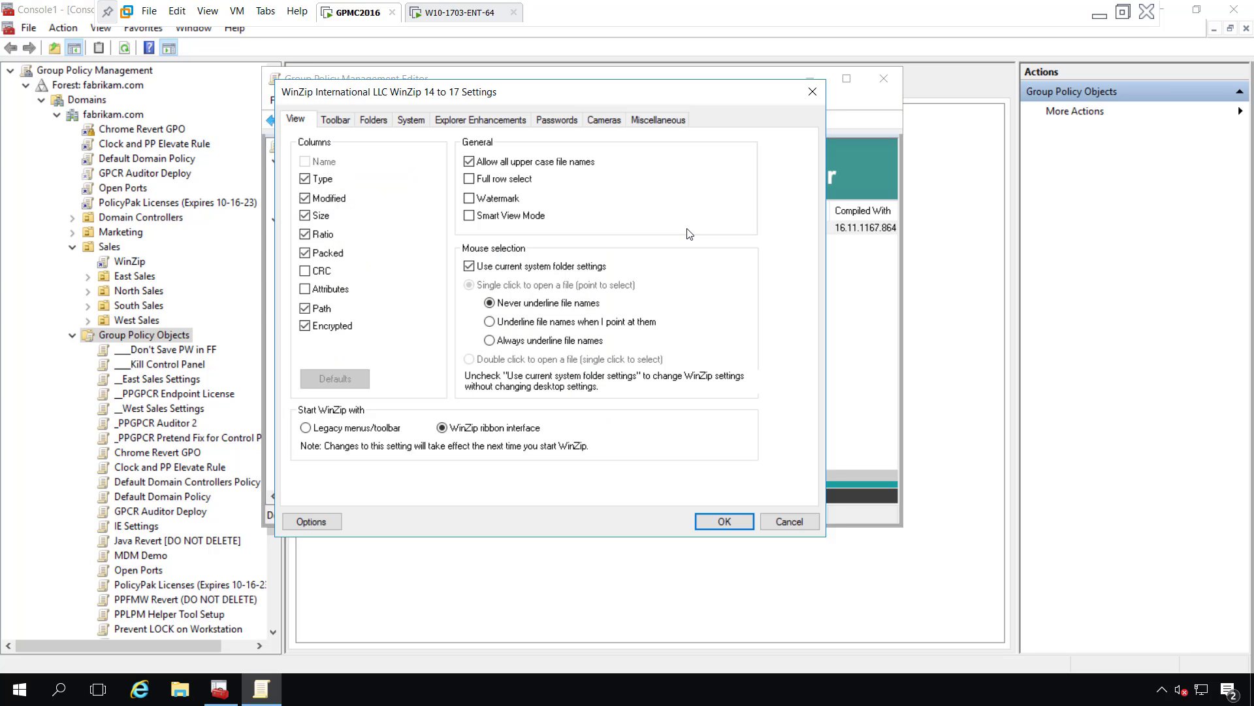
{"action": "left_click", "coordinate": [558, 118]}
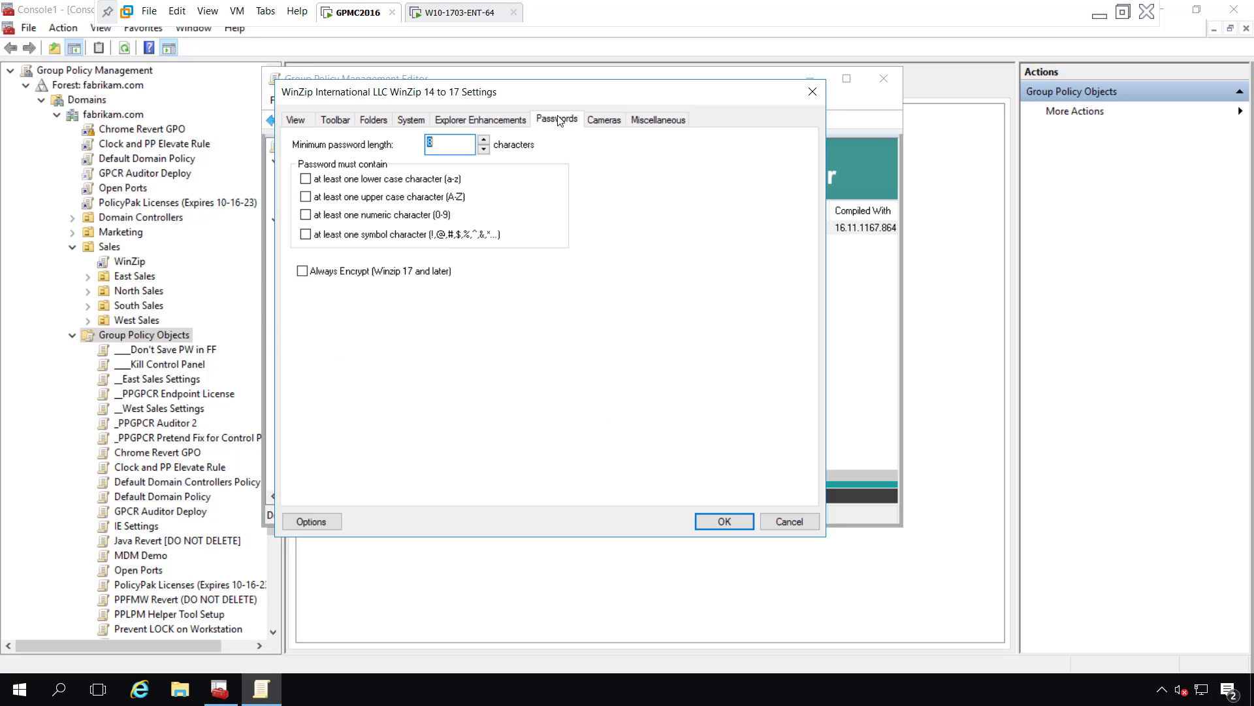
{"action": "left_click", "coordinate": [456, 141]}
{"action": "left_click_drag", "start_coordinate": [457, 142], "coordinate": [401, 152]}
{"action": "type", "text": "11"}
{"action": "right_click", "coordinate": [458, 147]}
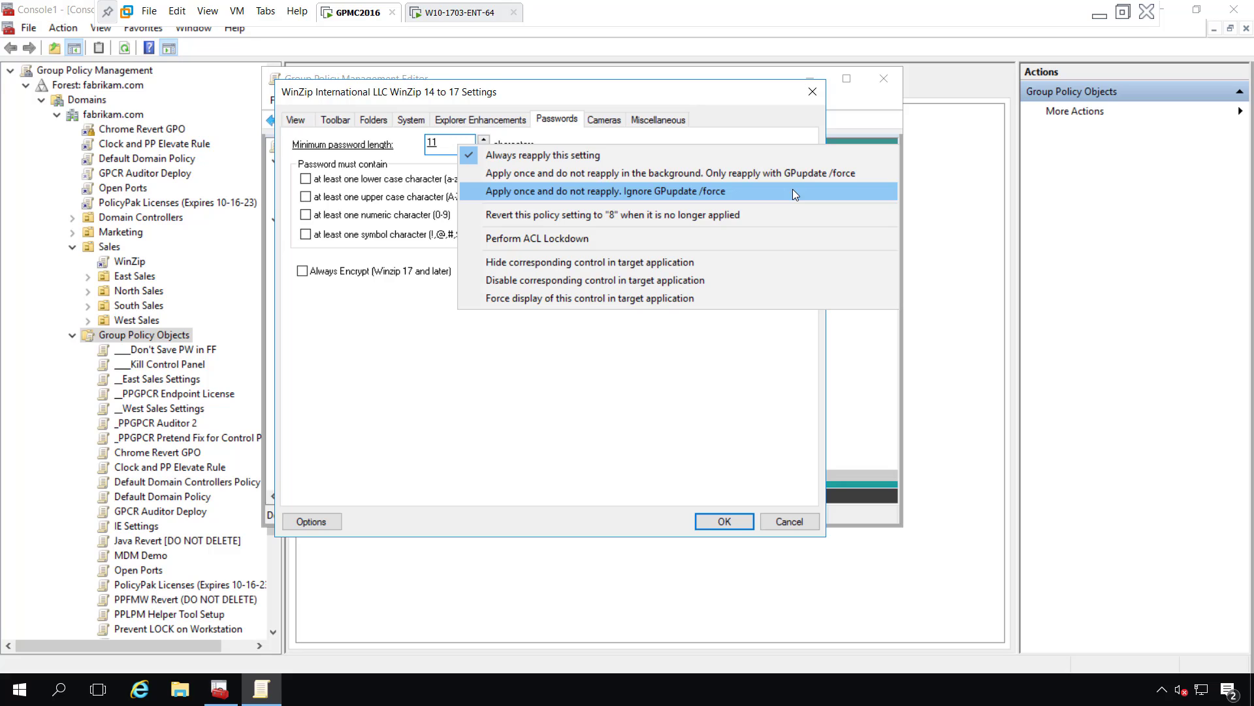
Make length revert when policy stops applying and require lower, upper, numeric and symbol characters.
{"action": "left_click", "coordinate": [662, 217]}
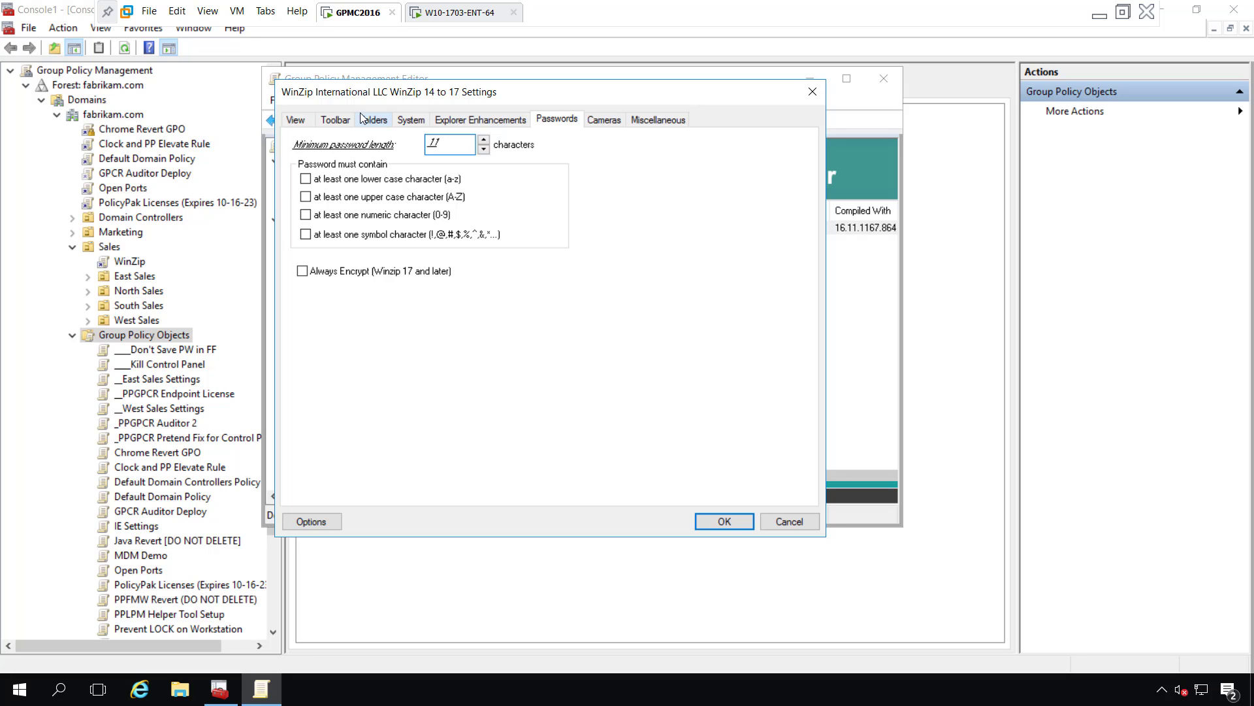
{"action": "left_click", "coordinate": [305, 179]}
{"action": "left_click", "coordinate": [306, 196]}
{"action": "left_click", "coordinate": [306, 214]}
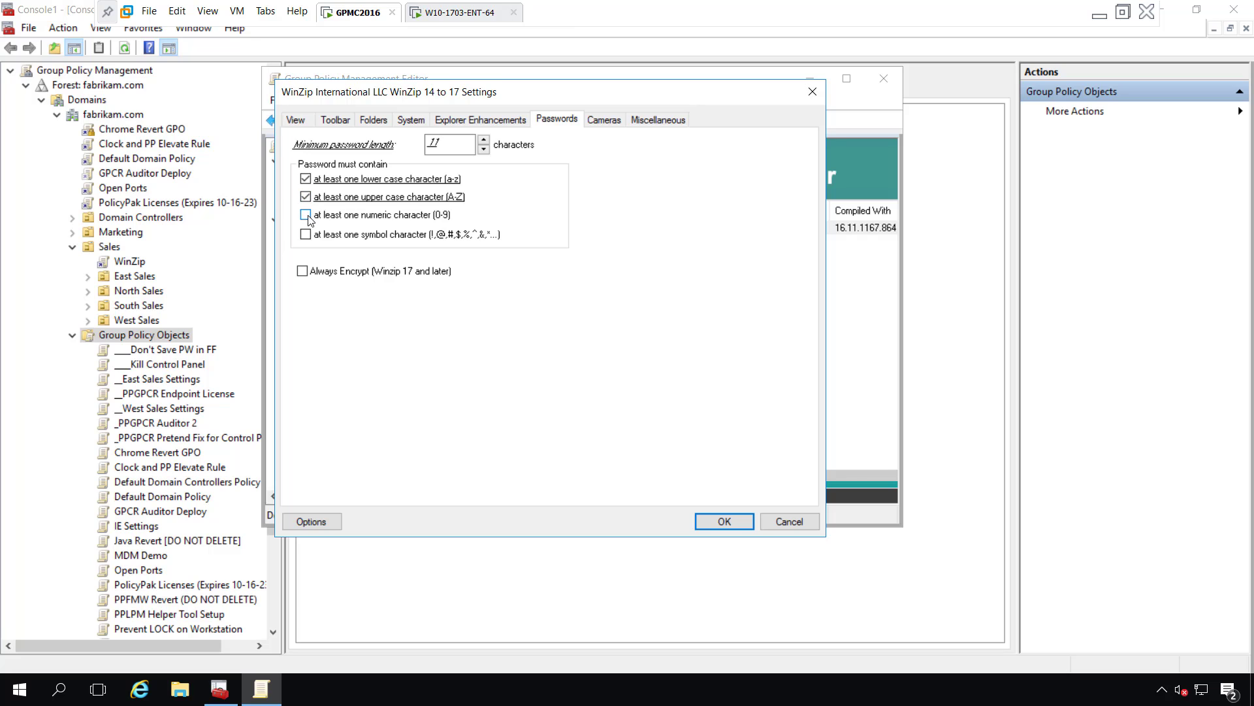
{"action": "left_click", "coordinate": [305, 234]}
Set Revert on lower- and upper-case rules, Hide on numeric, Disable on symbol, and save.
{"action": "right_click", "coordinate": [370, 180]}
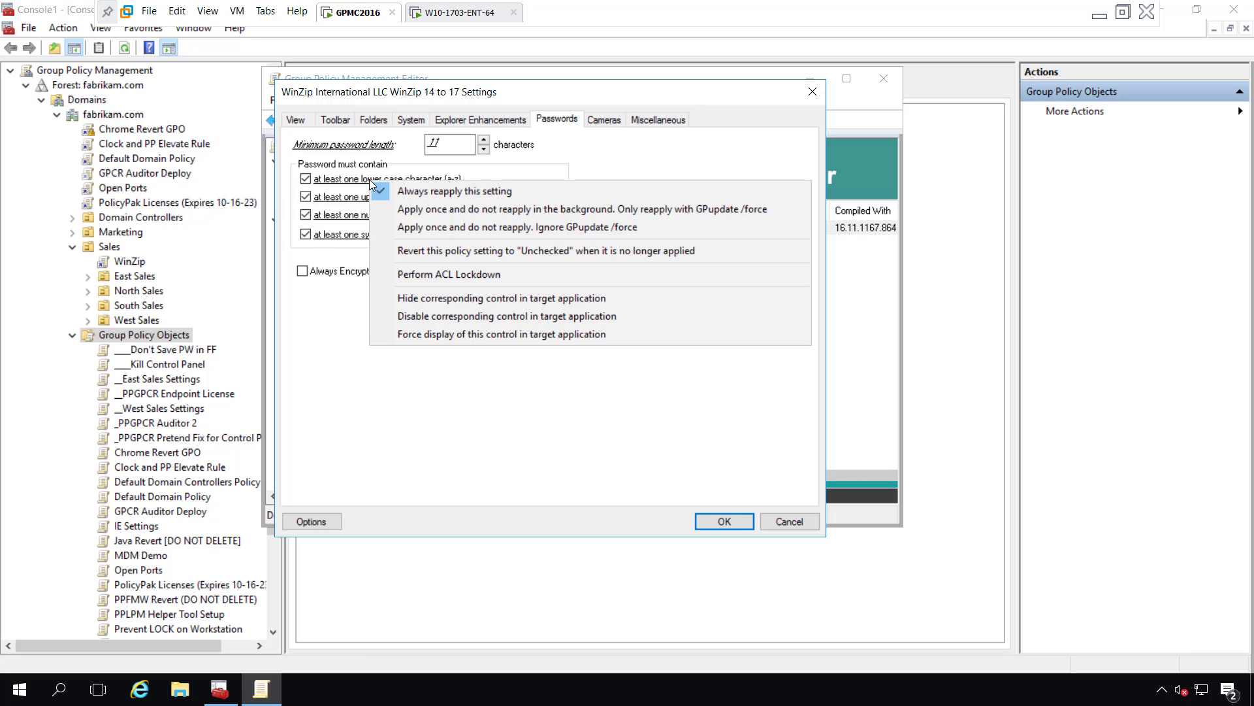
{"action": "left_click", "coordinate": [574, 254]}
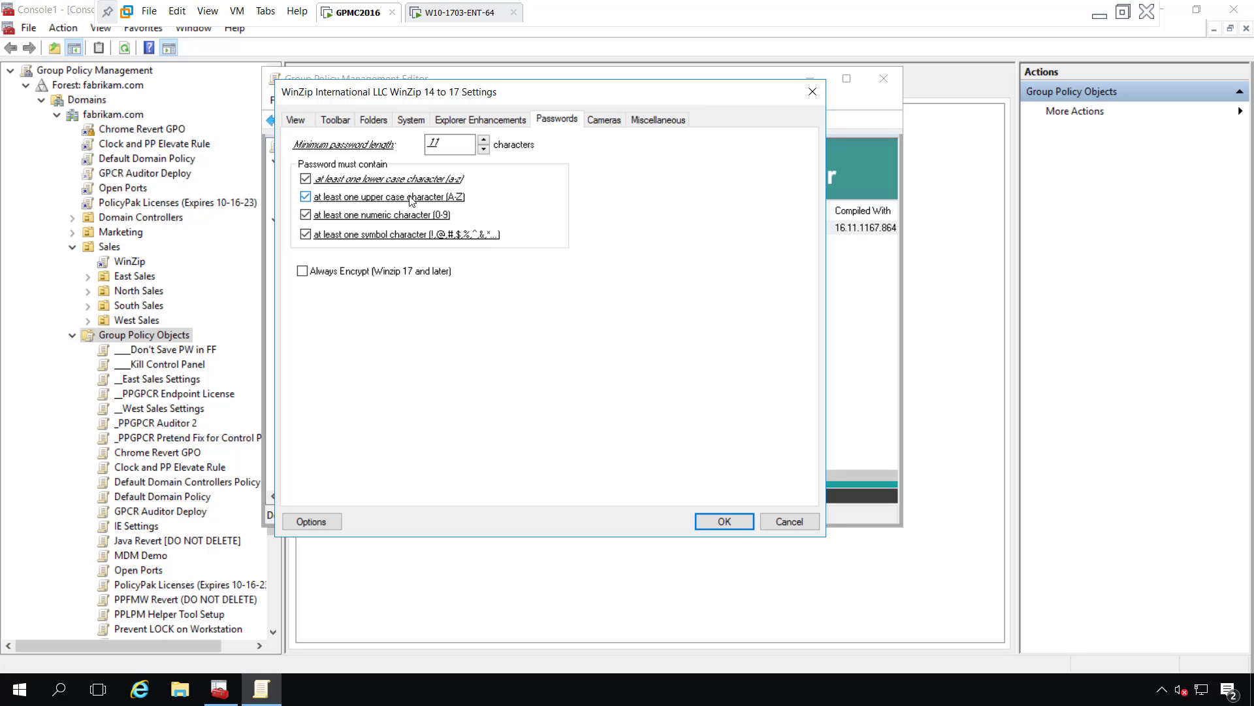
{"action": "right_click", "coordinate": [409, 194]}
{"action": "left_click", "coordinate": [470, 269]}
{"action": "right_click", "coordinate": [384, 217]}
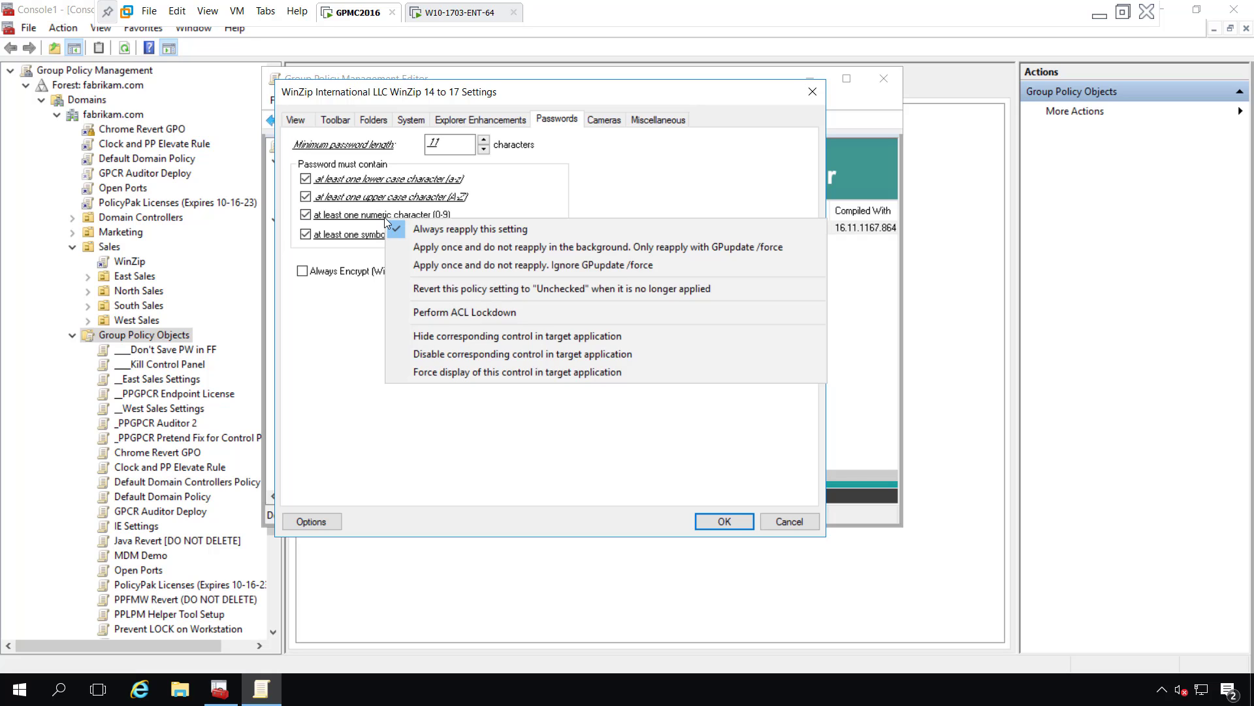
{"action": "left_click", "coordinate": [619, 335]}
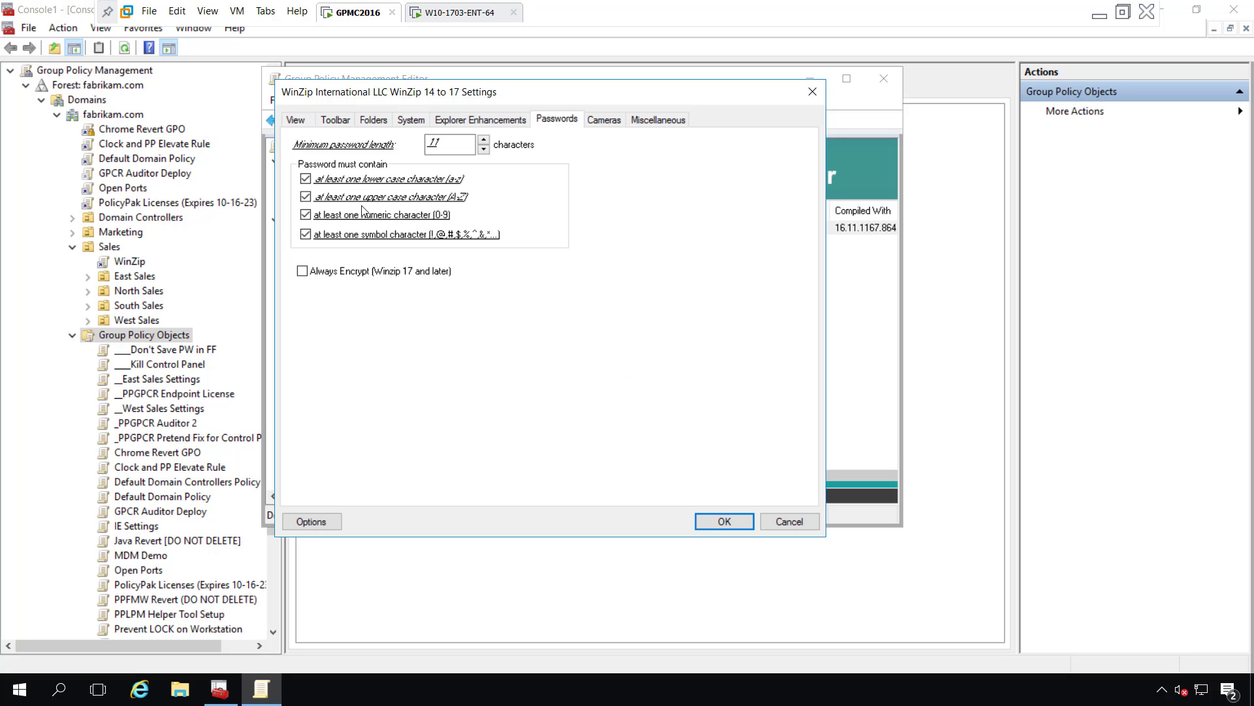
{"action": "right_click", "coordinate": [391, 237]}
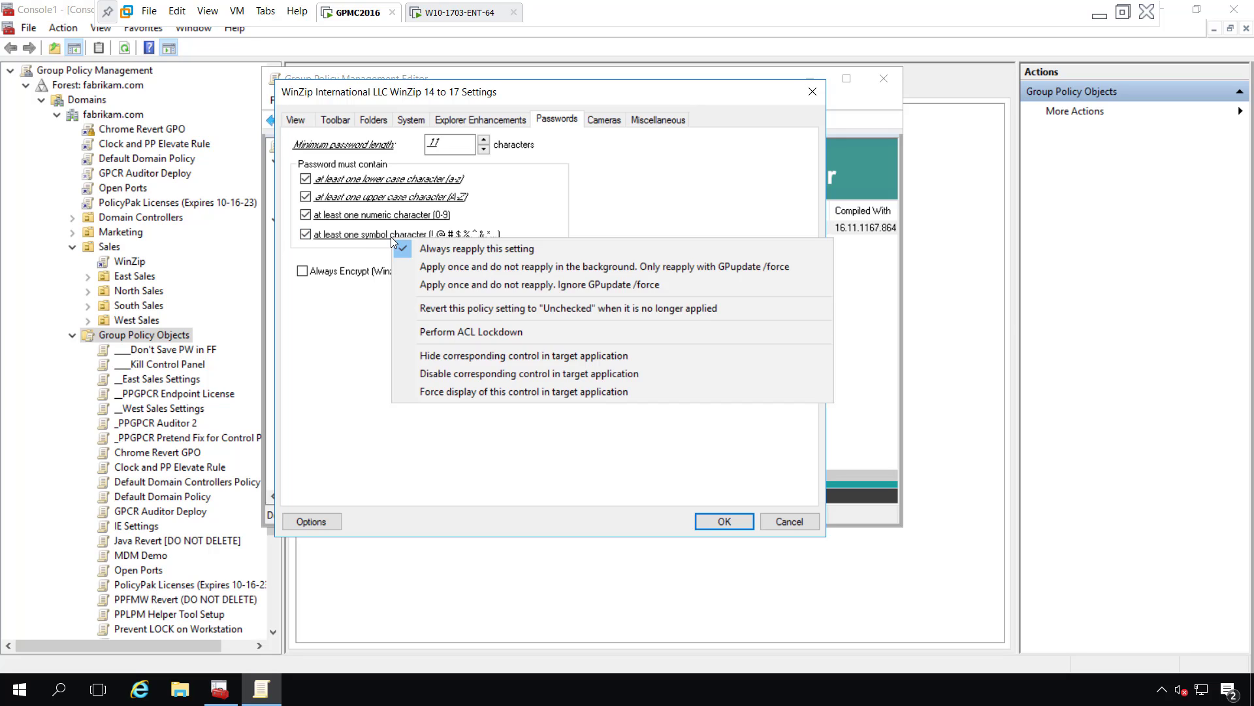
{"action": "left_click", "coordinate": [489, 375]}
{"action": "left_click", "coordinate": [721, 522]}
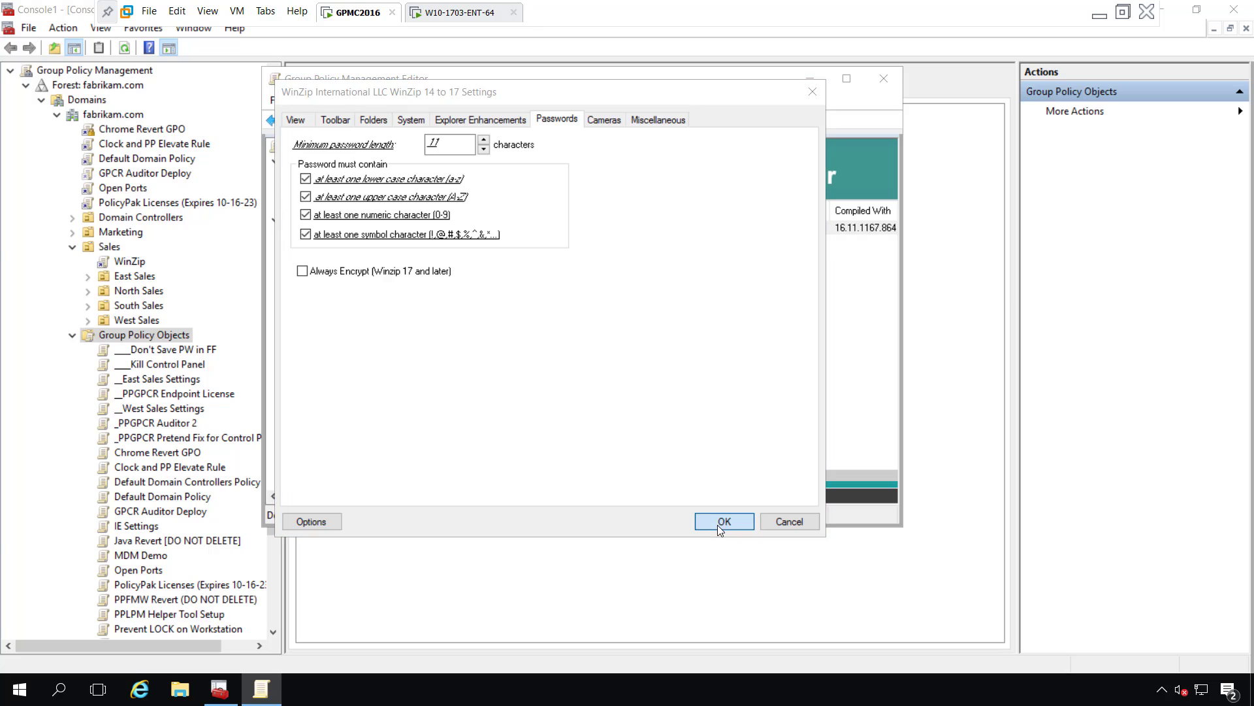
Run gpupdate in Command Prompt on the Windows 10 client, then relaunch WinZip.
{"action": "left_click", "coordinate": [463, 13]}
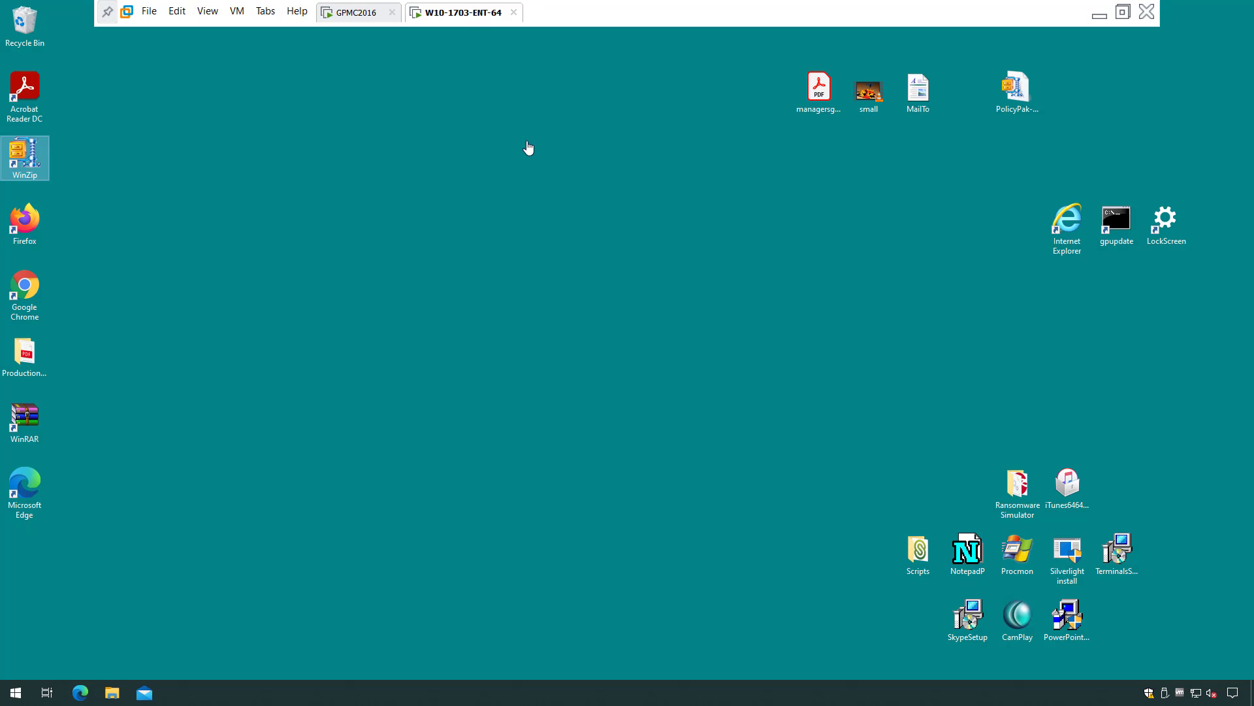
{"action": "double_click", "coordinate": [1116, 221]}
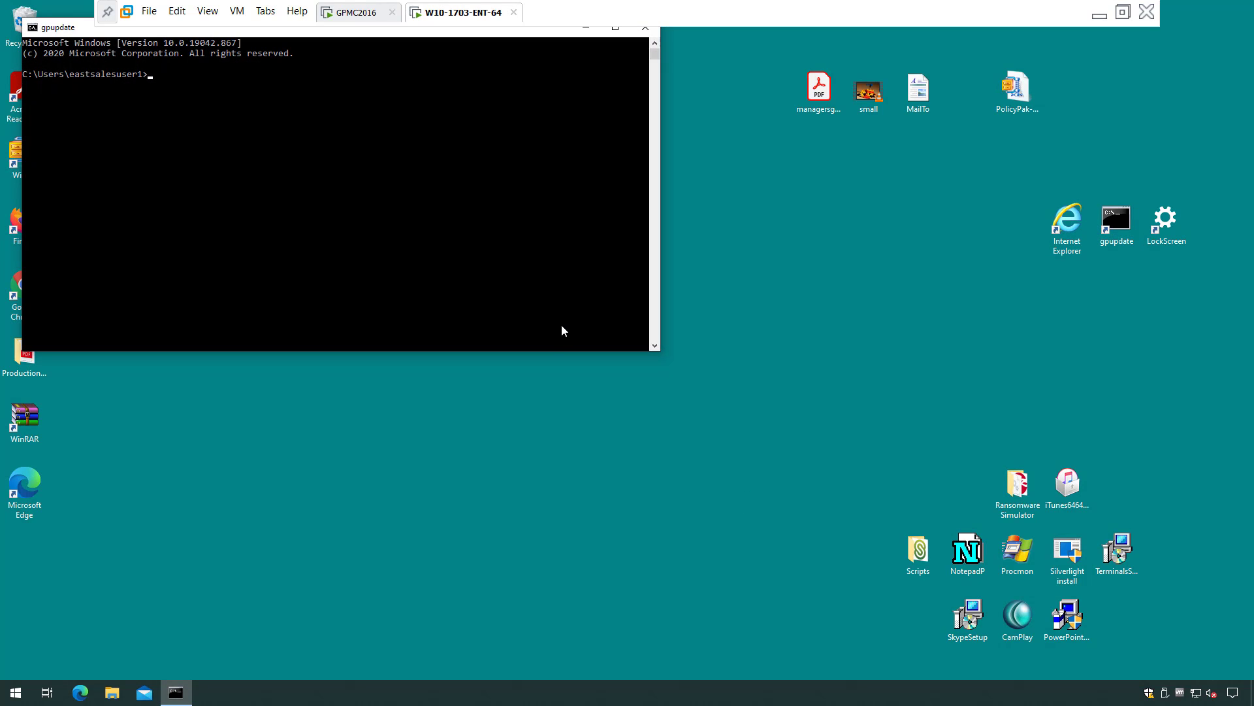
{"action": "type", "text": "gpupdate"}
{"action": "key", "text": "Return"}
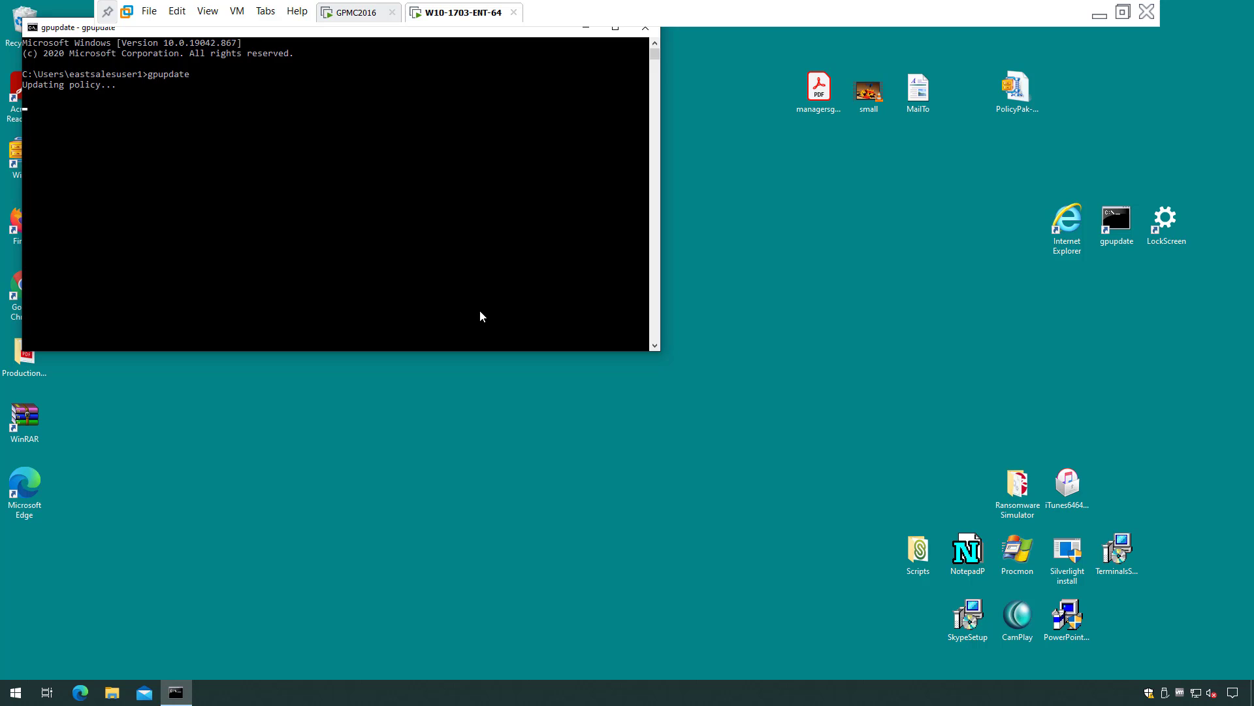
{"action": "left_click_drag", "start_coordinate": [84, 28], "coordinate": [234, 146]}
{"action": "left_click", "coordinate": [26, 155]}
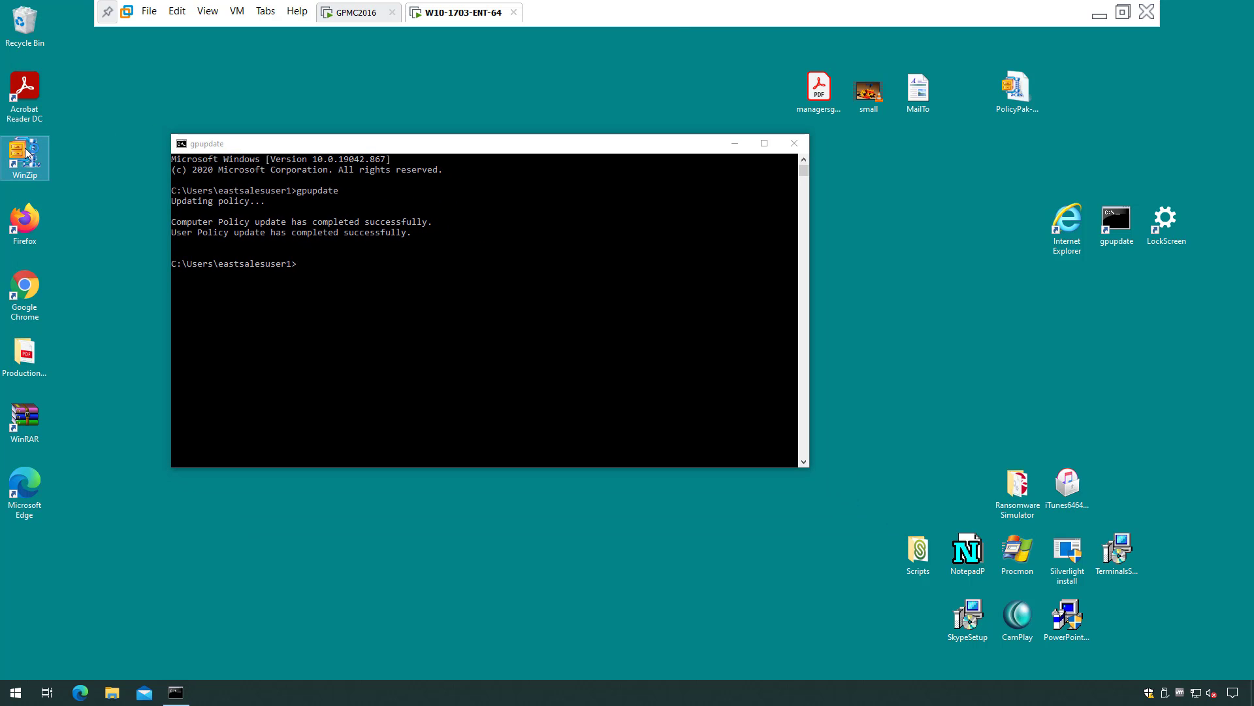
{"action": "double_click", "coordinate": [27, 154]}
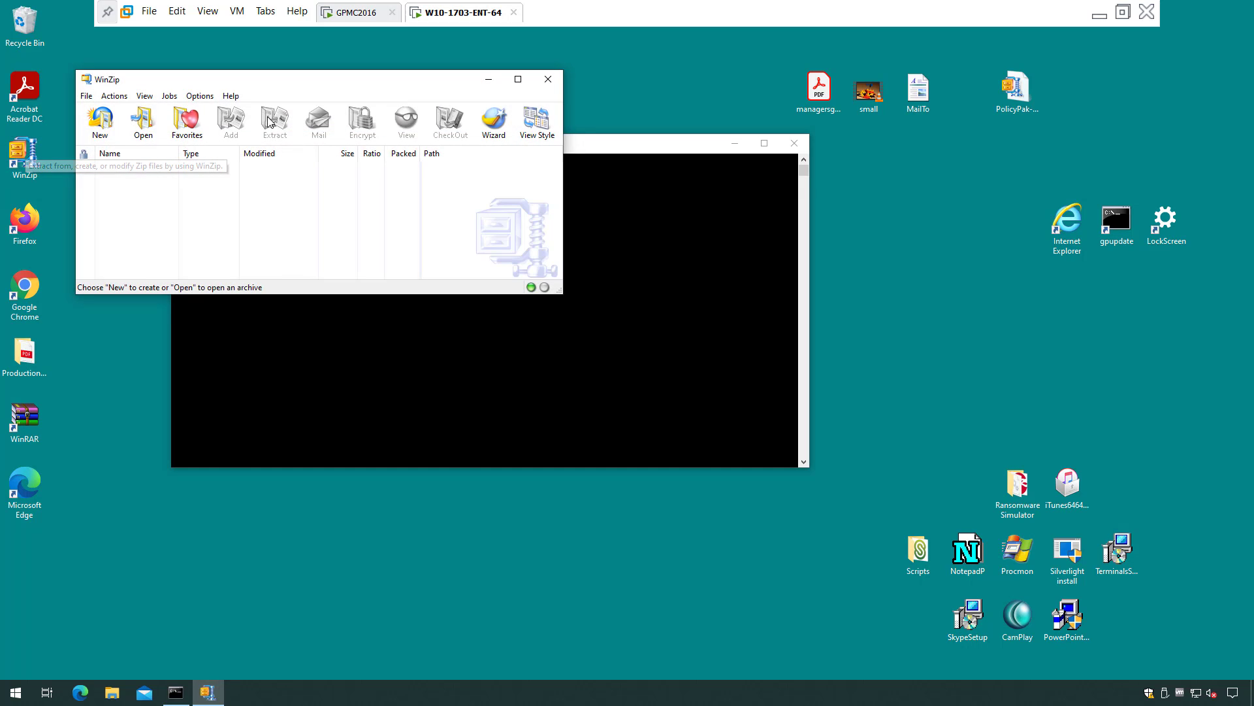
Check WinZip's Passwords settings for the 11-character minimum and required upper and lower case.
{"action": "left_click", "coordinate": [200, 96]}
{"action": "left_click", "coordinate": [219, 109]}
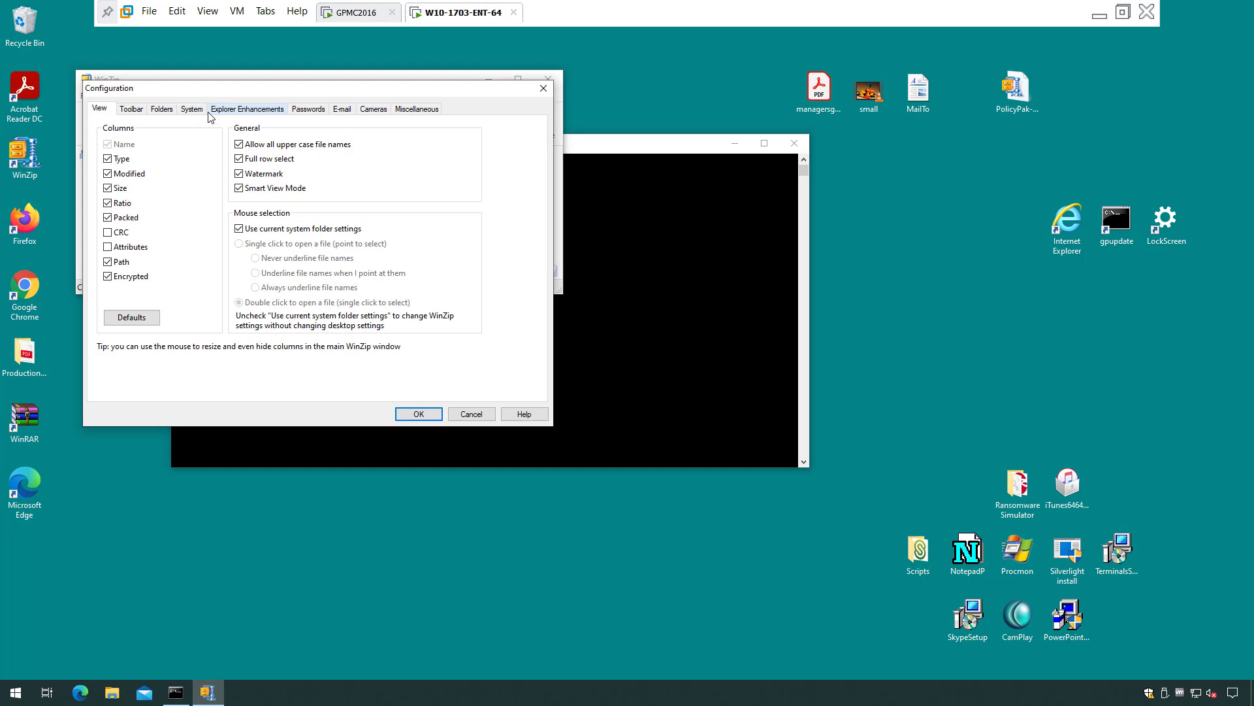
{"action": "left_click", "coordinate": [311, 112]}
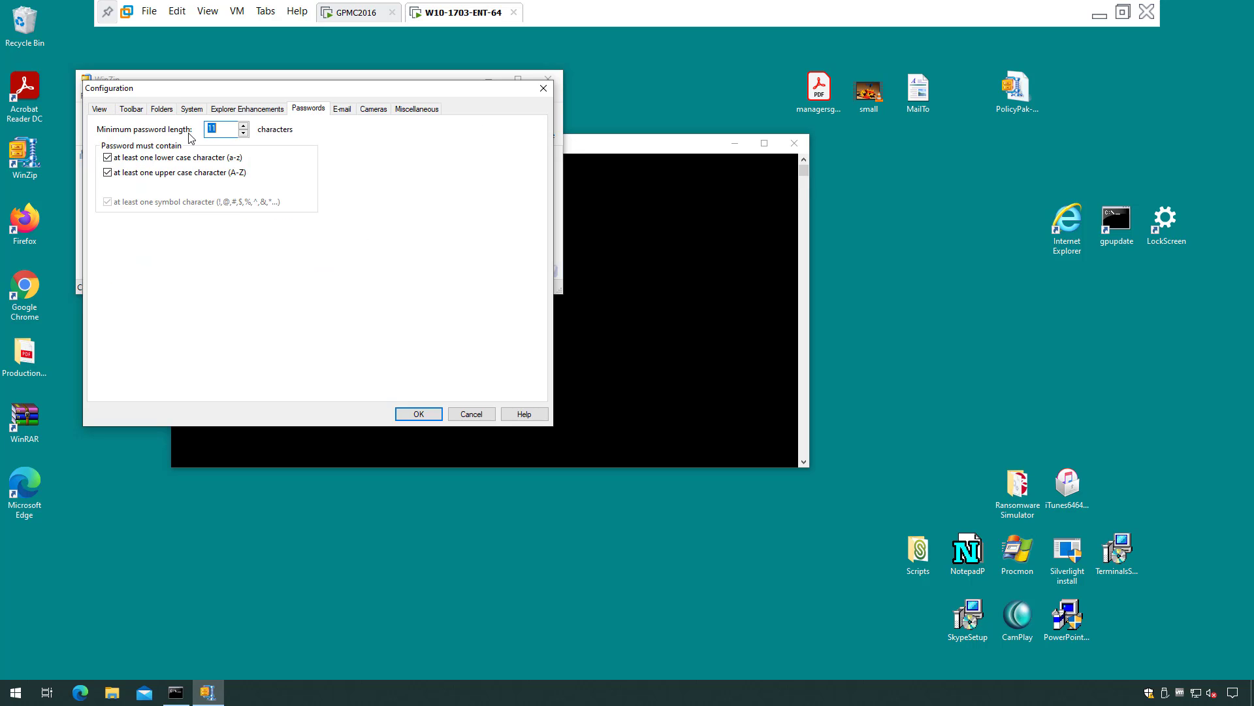
{"action": "left_click", "coordinate": [222, 128]}
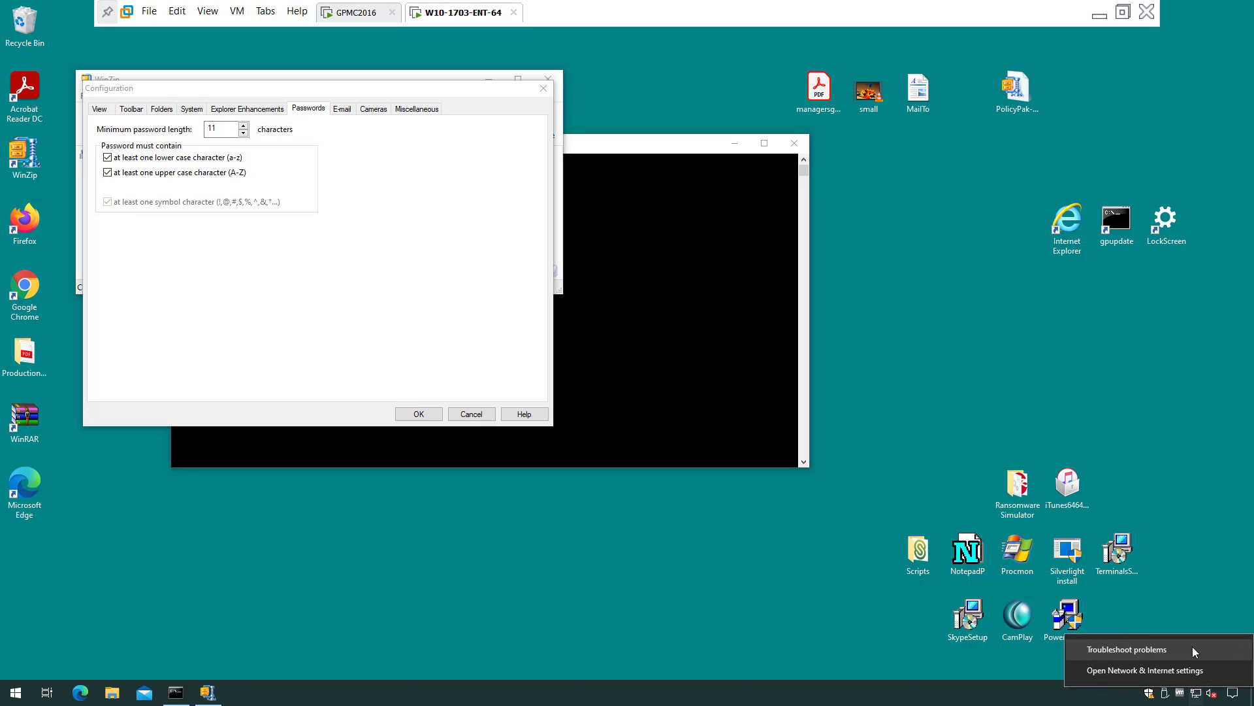
Disable the Ethernet0 adapter in Network Connections, approving the UAC prompt with admin credentials.
{"action": "left_click", "coordinate": [1193, 668]}
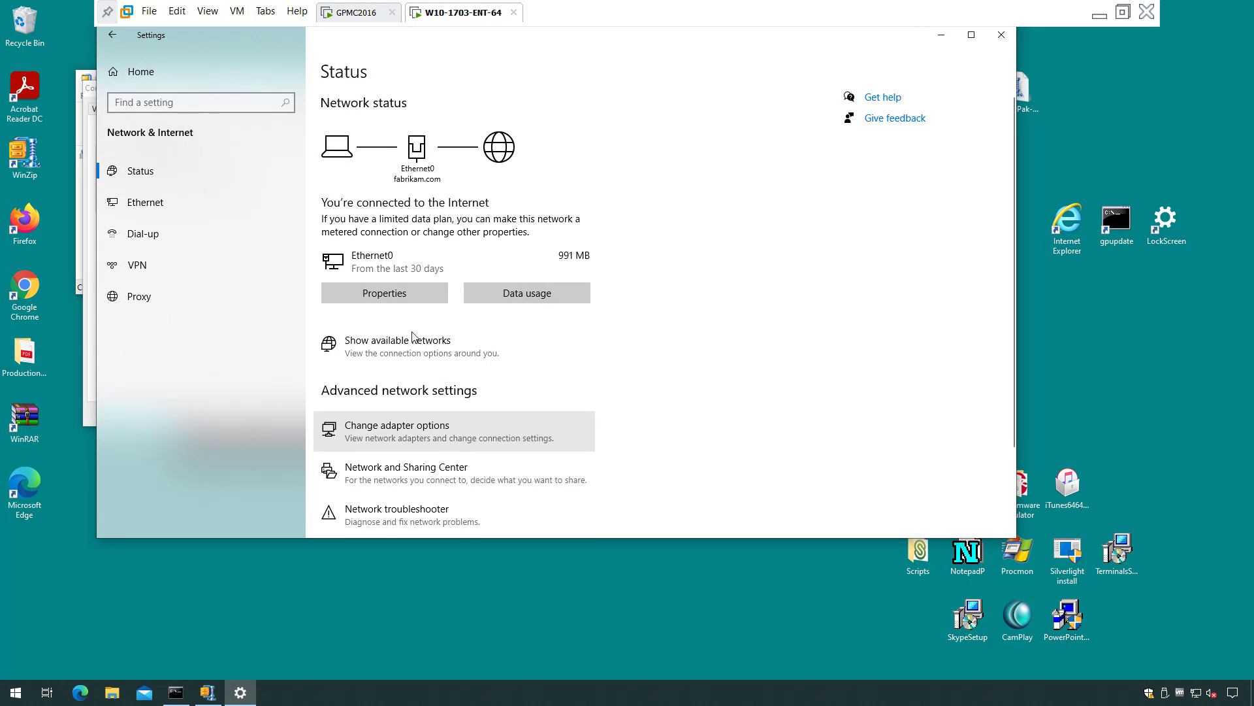
{"action": "left_click", "coordinate": [449, 425]}
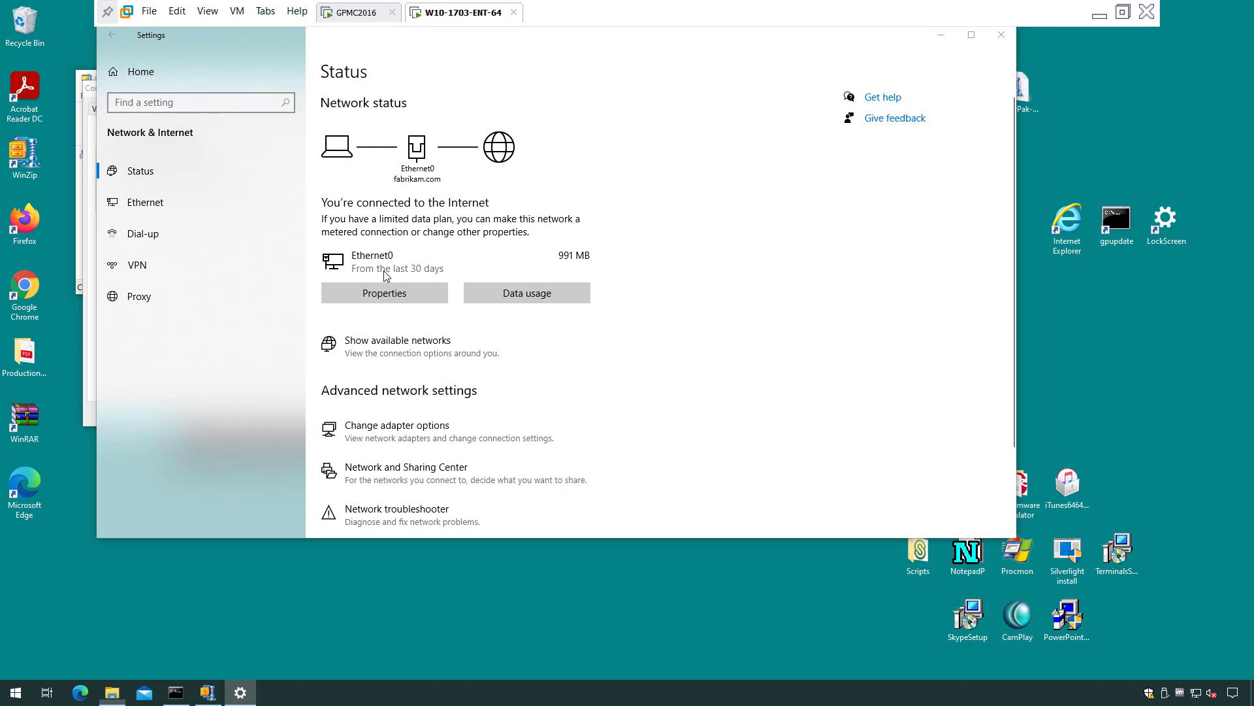
{"action": "right_click", "coordinate": [387, 225]}
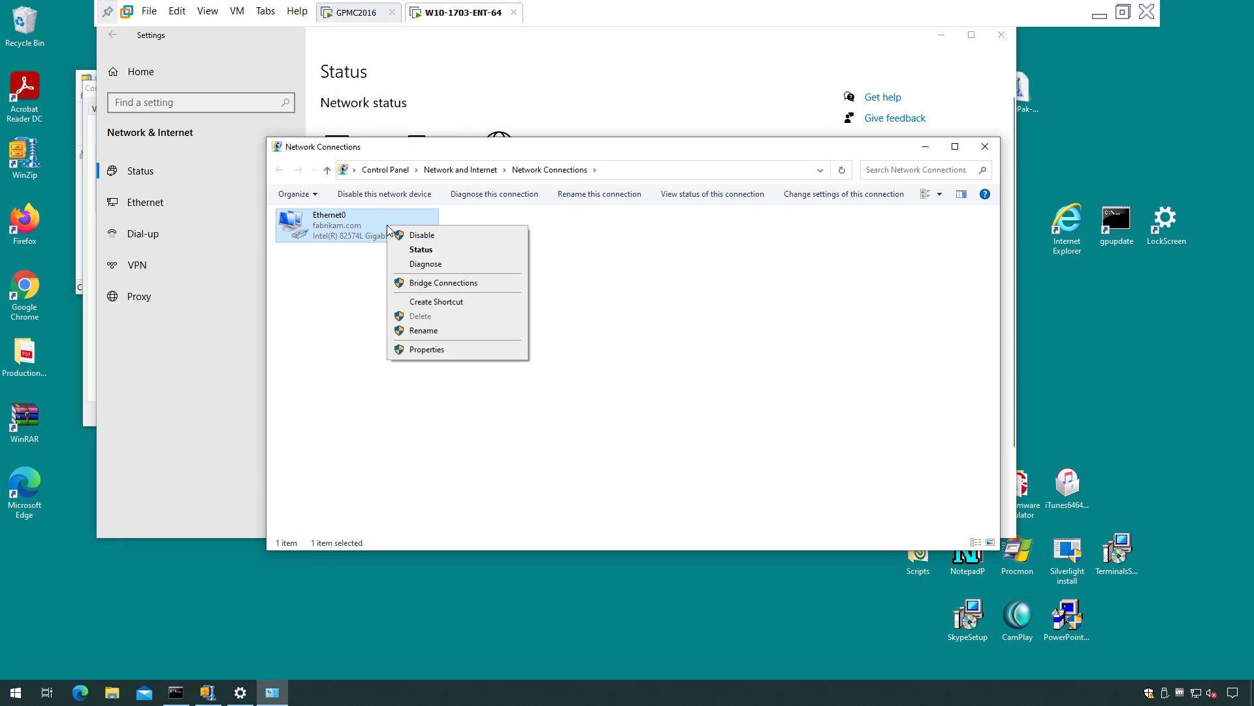
{"action": "left_click", "coordinate": [428, 239]}
{"action": "type", "text": "x"}
{"action": "key", "text": "Tab"}
{"action": "type", "text": "•"}
{"action": "key", "text": "Return"}
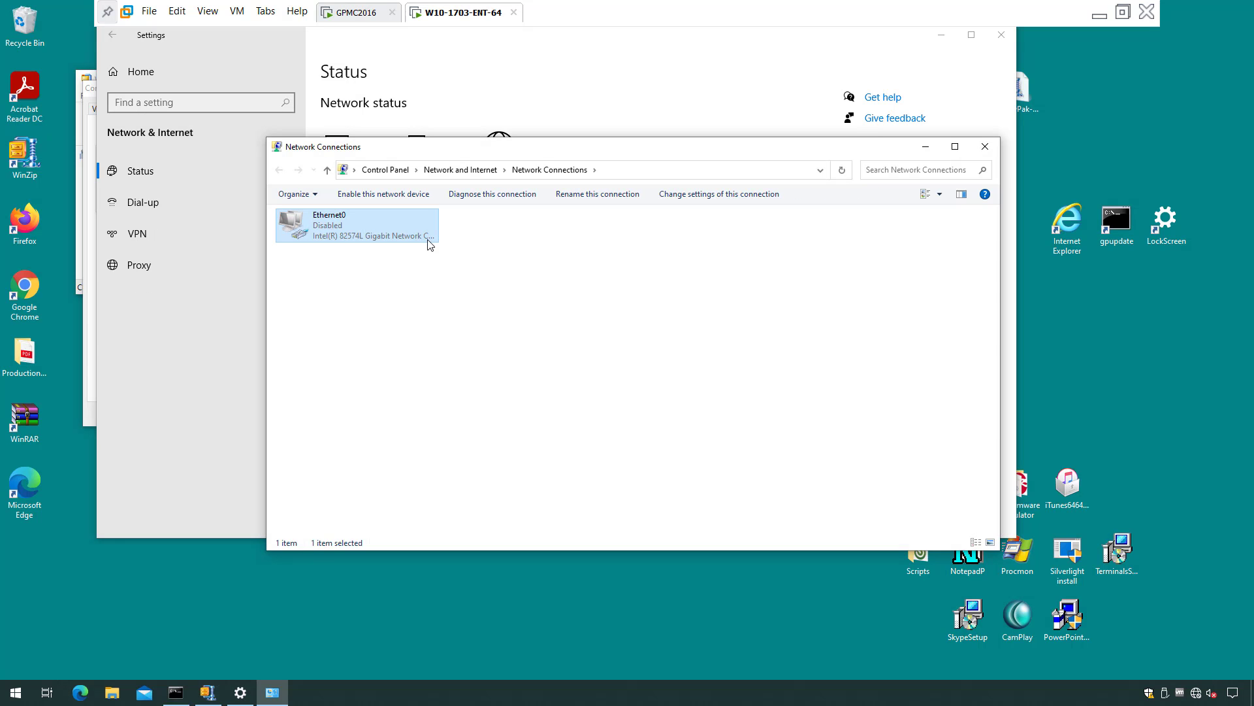
{"action": "left_click", "coordinate": [176, 693]}
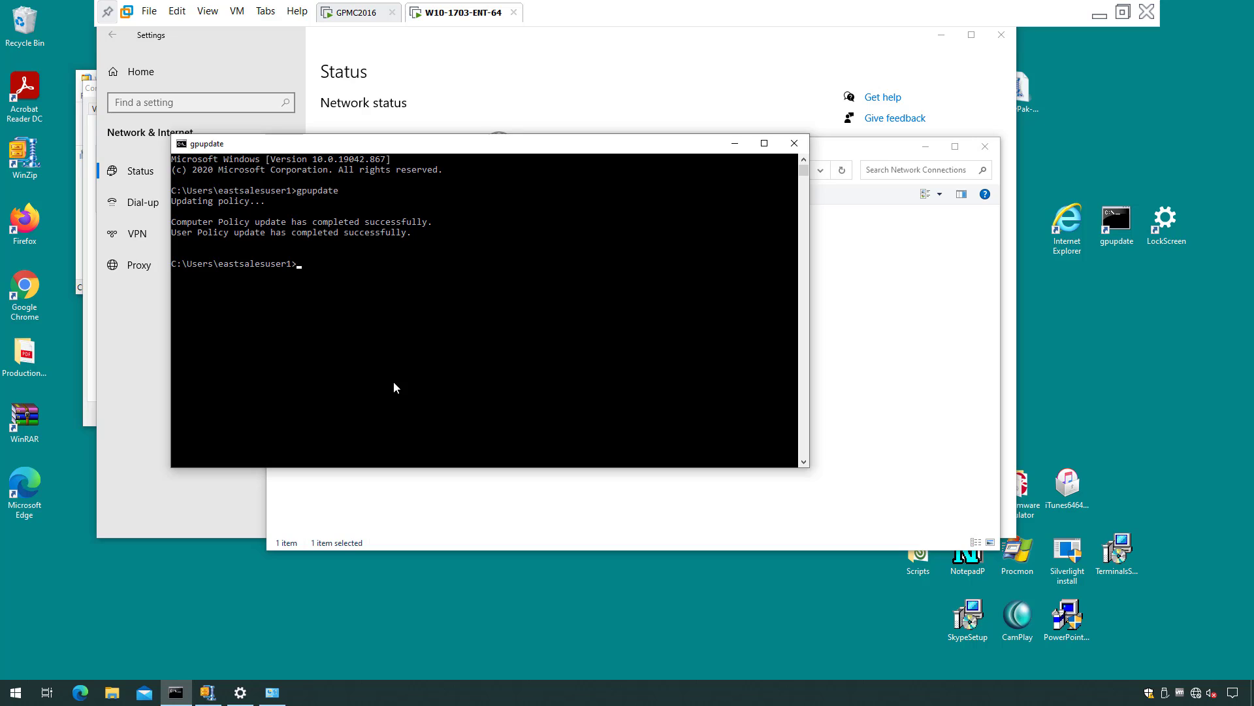
Rerun gpupdate while offline, then relaunch WinZip and open its Passwords settings.
{"action": "key", "text": "Up"}
{"action": "key", "text": "Return"}
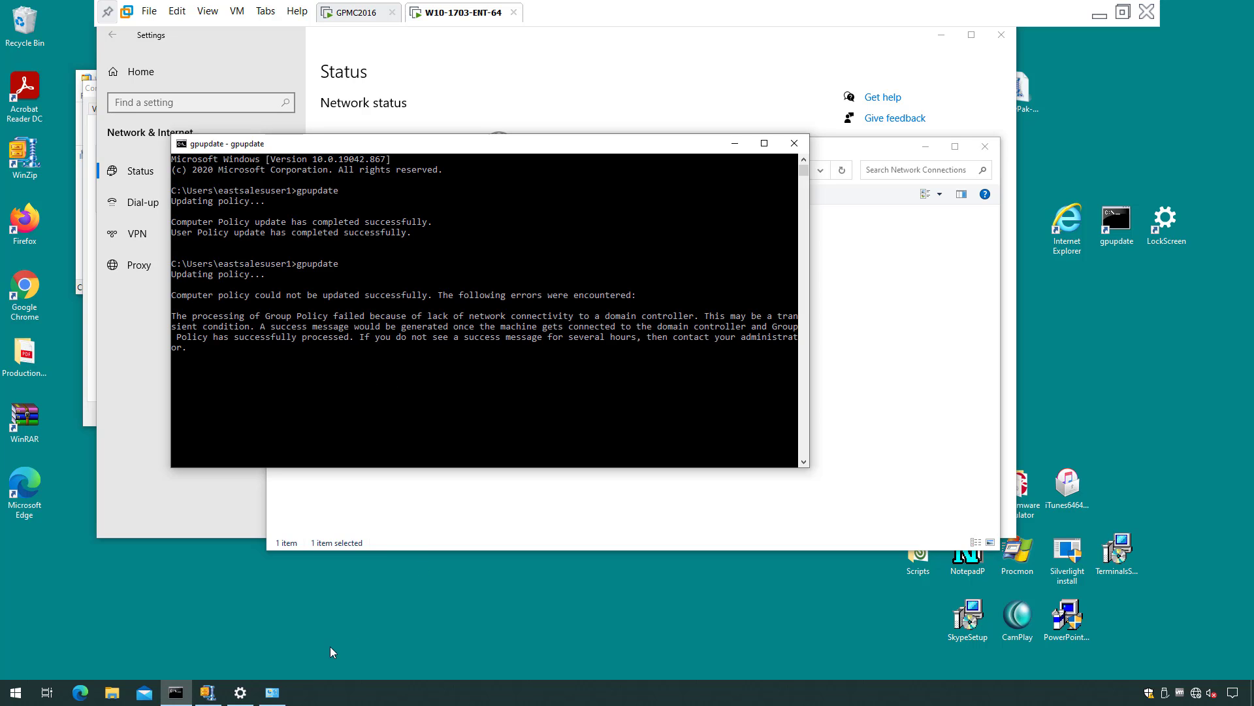
{"action": "left_click", "coordinate": [208, 693]}
{"action": "left_click", "coordinate": [548, 90]}
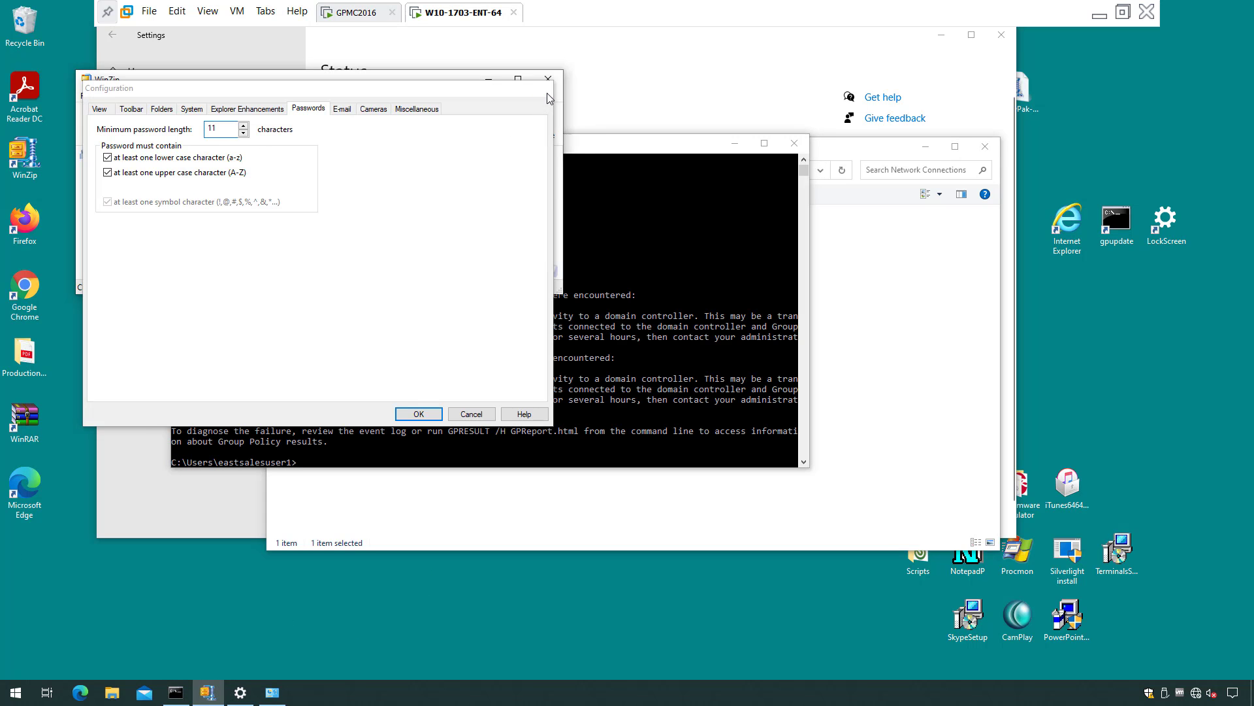
{"action": "left_click", "coordinate": [547, 79]}
{"action": "left_click", "coordinate": [28, 175]}
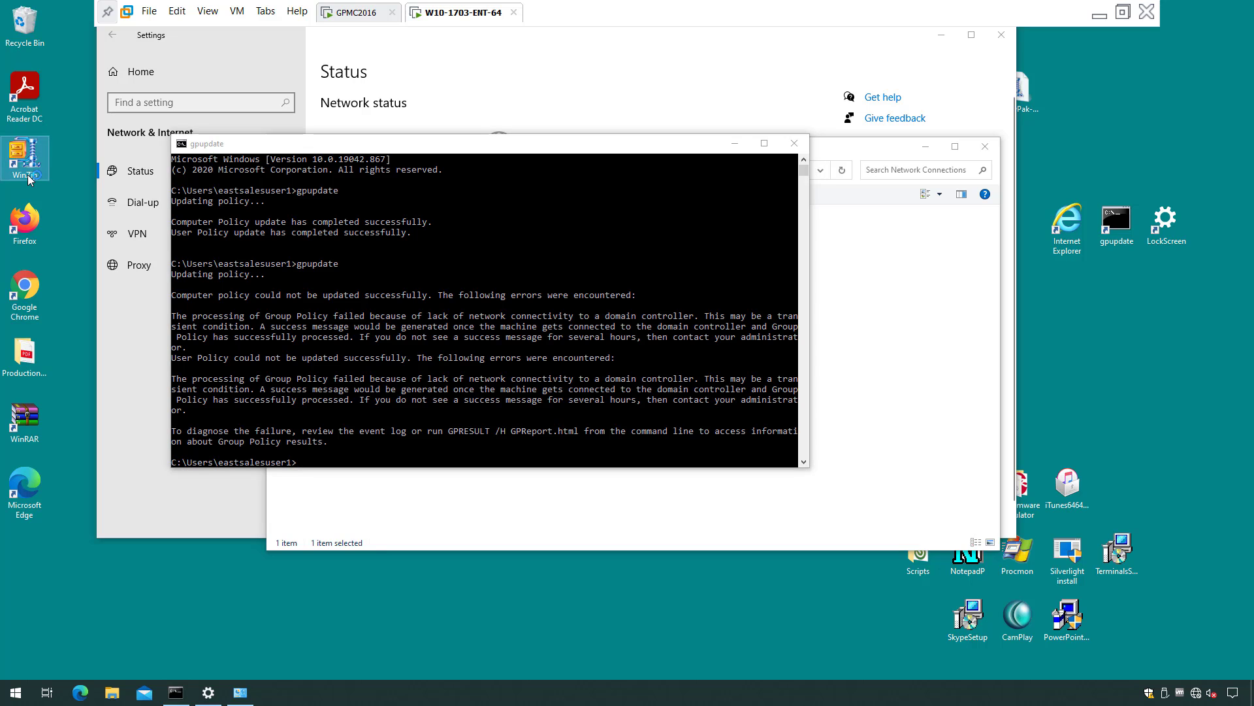
{"action": "double_click", "coordinate": [28, 176]}
{"action": "left_click", "coordinate": [199, 96]}
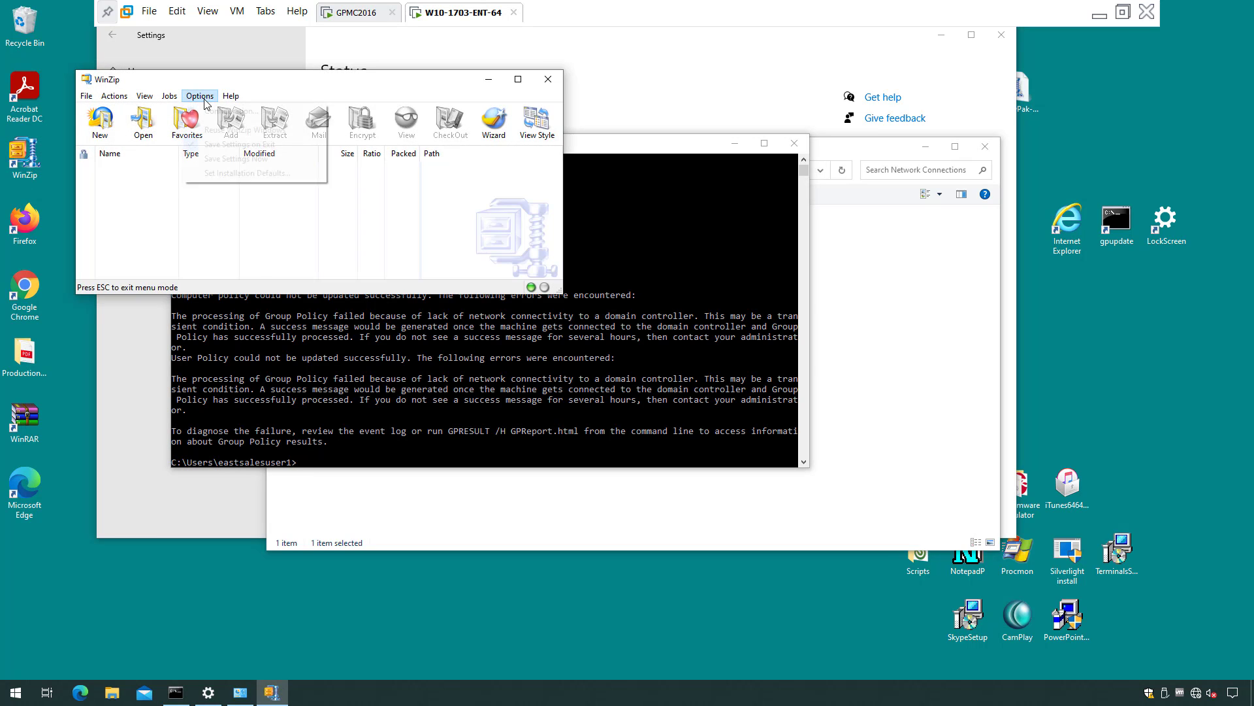
{"action": "left_click", "coordinate": [207, 113]}
{"action": "left_click", "coordinate": [308, 109]}
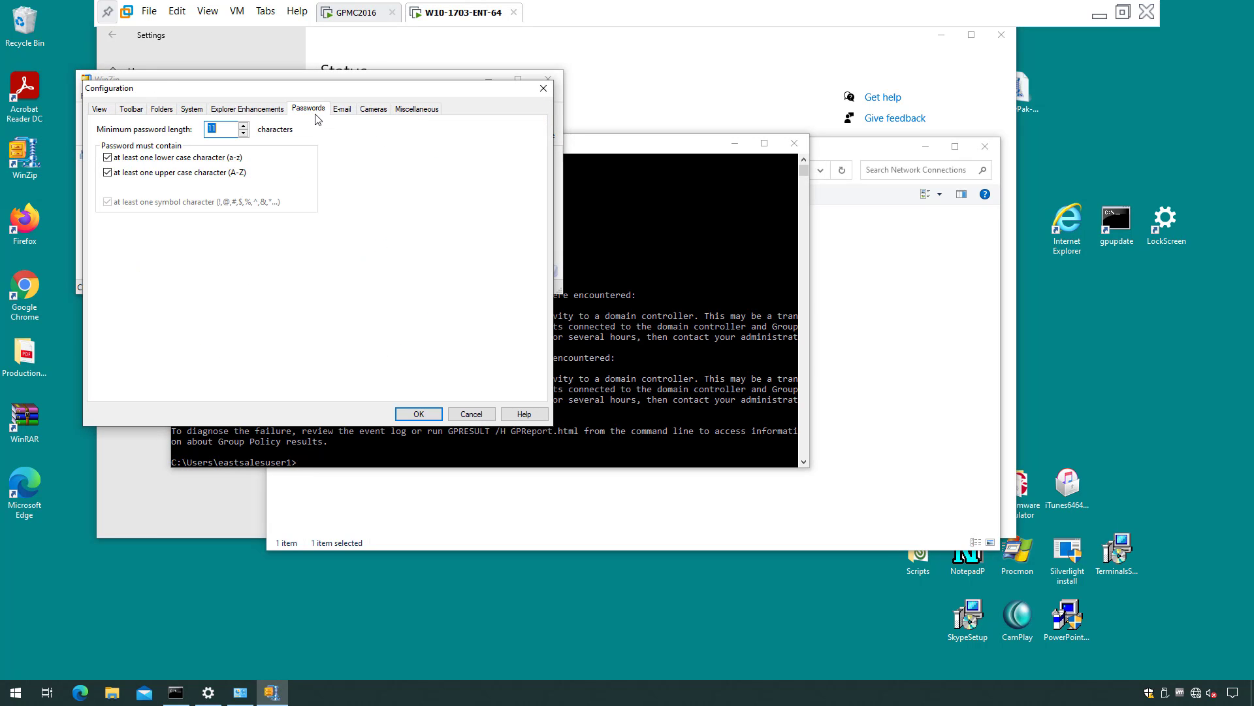
{"action": "left_click", "coordinate": [231, 134]}
Clear the lower-case and upper-case requirements in WinZip, save, and close WinZip.
{"action": "left_click", "coordinate": [171, 158]}
{"action": "left_click", "coordinate": [178, 172]}
{"action": "left_click", "coordinate": [418, 414]}
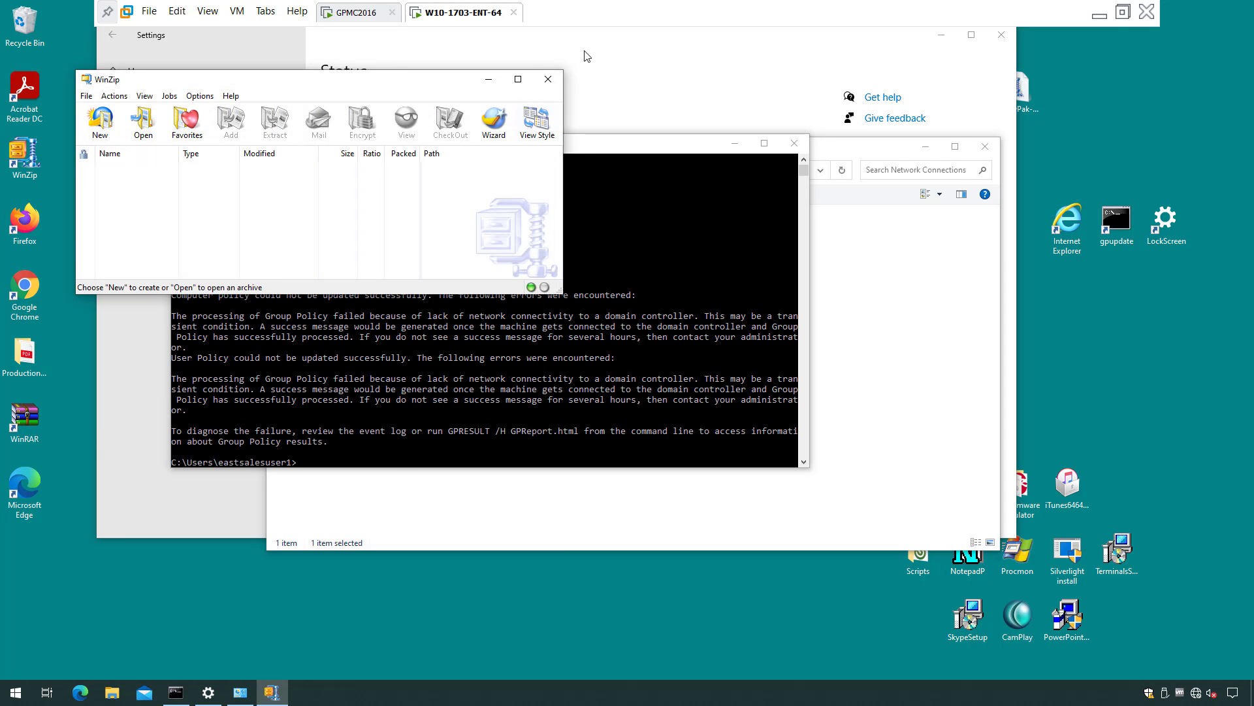
{"action": "left_click", "coordinate": [548, 79]}
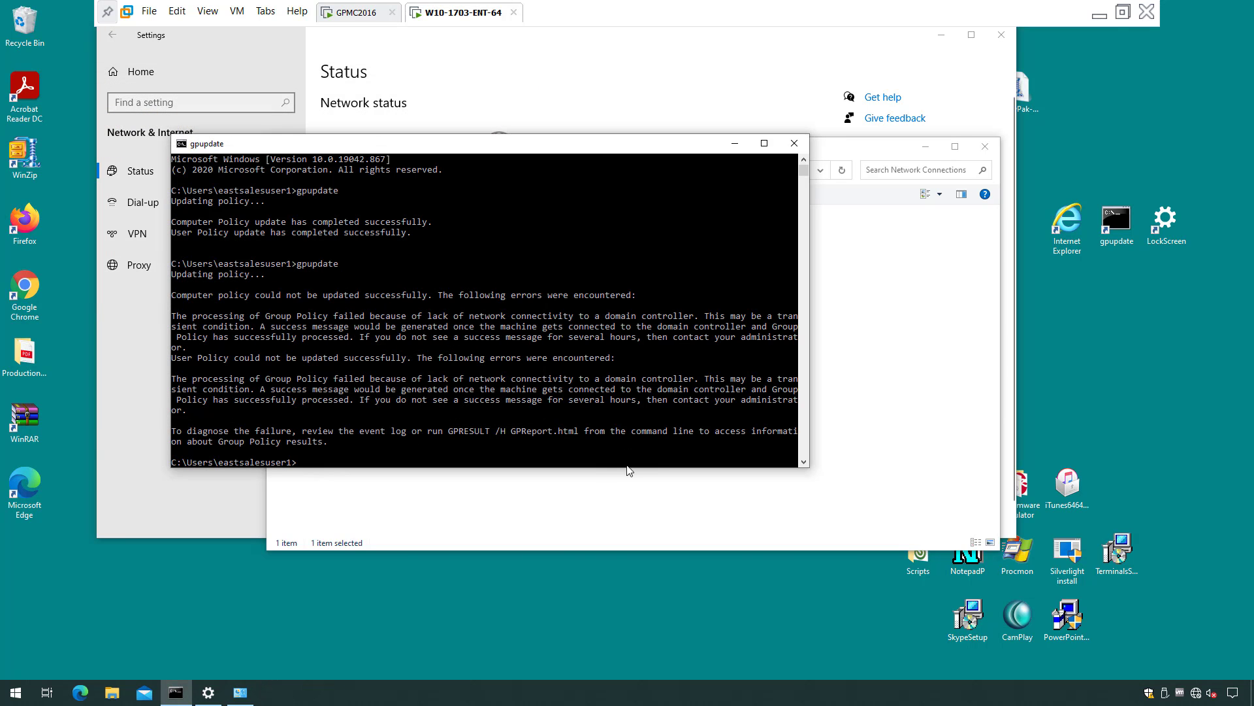
Relaunch WinZip to recheck the password settings, closing without saving.
{"action": "double_click", "coordinate": [25, 157]}
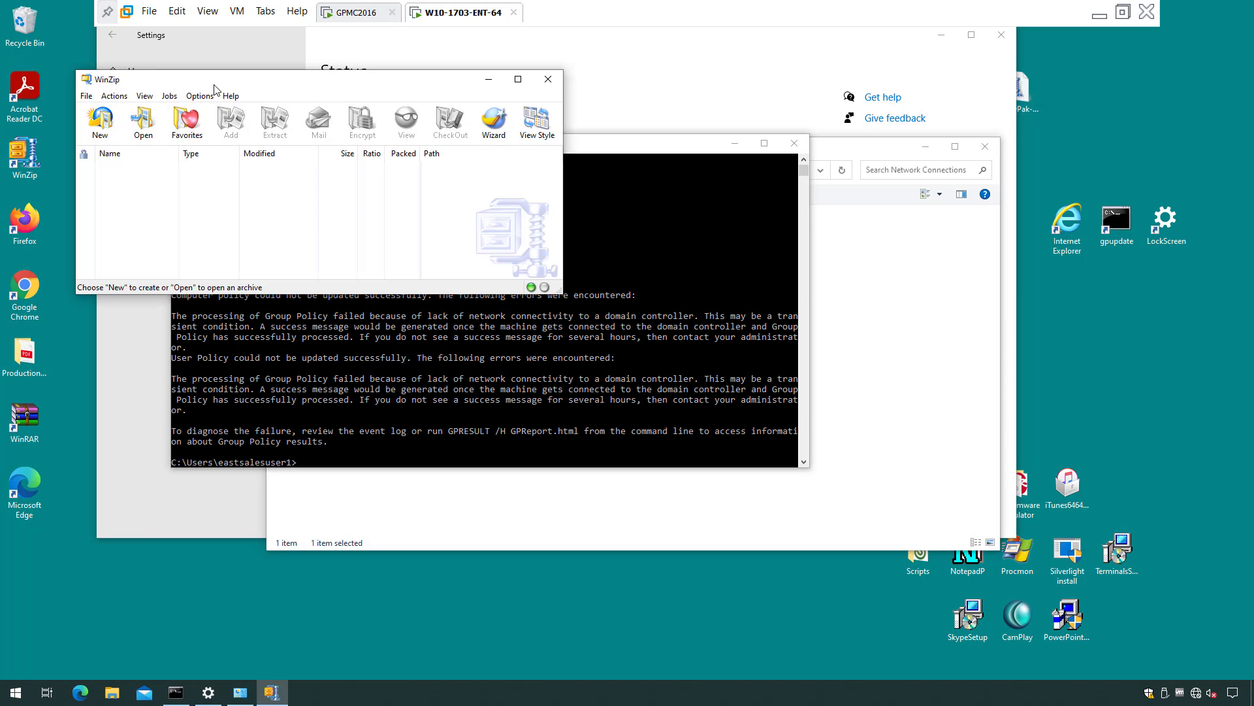
{"action": "left_click", "coordinate": [200, 96]}
{"action": "left_click", "coordinate": [216, 108]}
{"action": "left_click", "coordinate": [308, 110]}
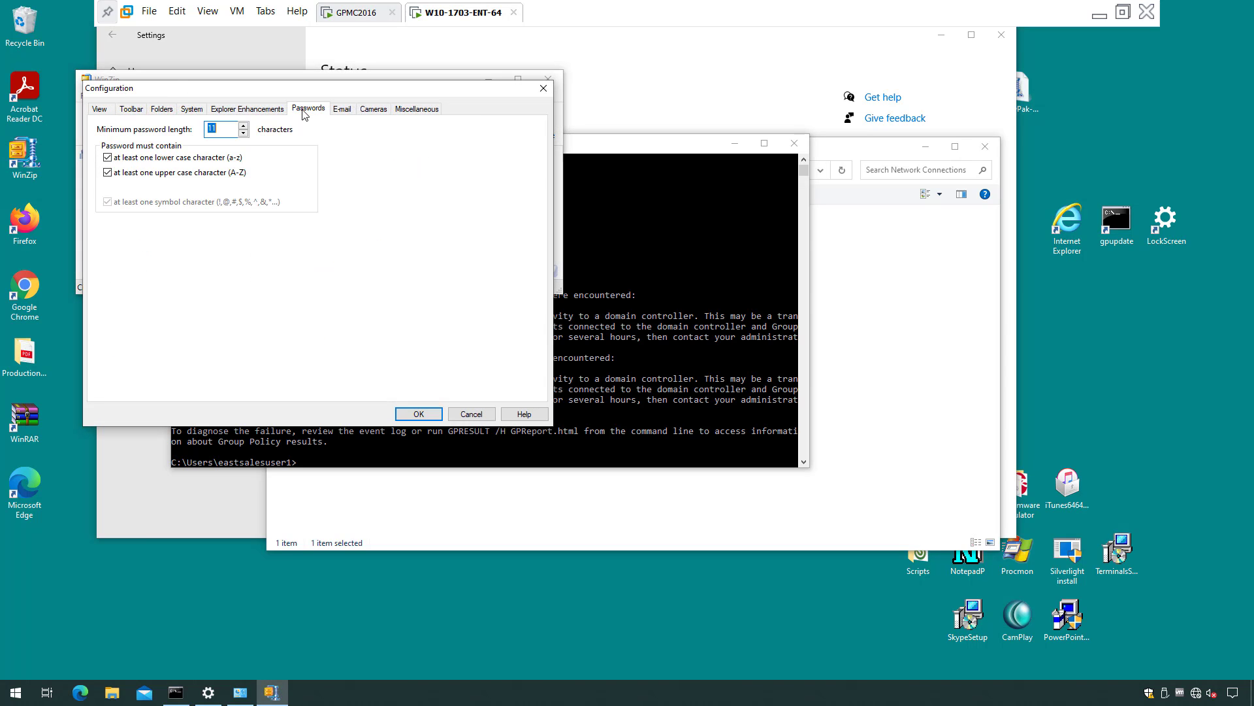
{"action": "left_click", "coordinate": [471, 413]}
{"action": "left_click", "coordinate": [548, 79]}
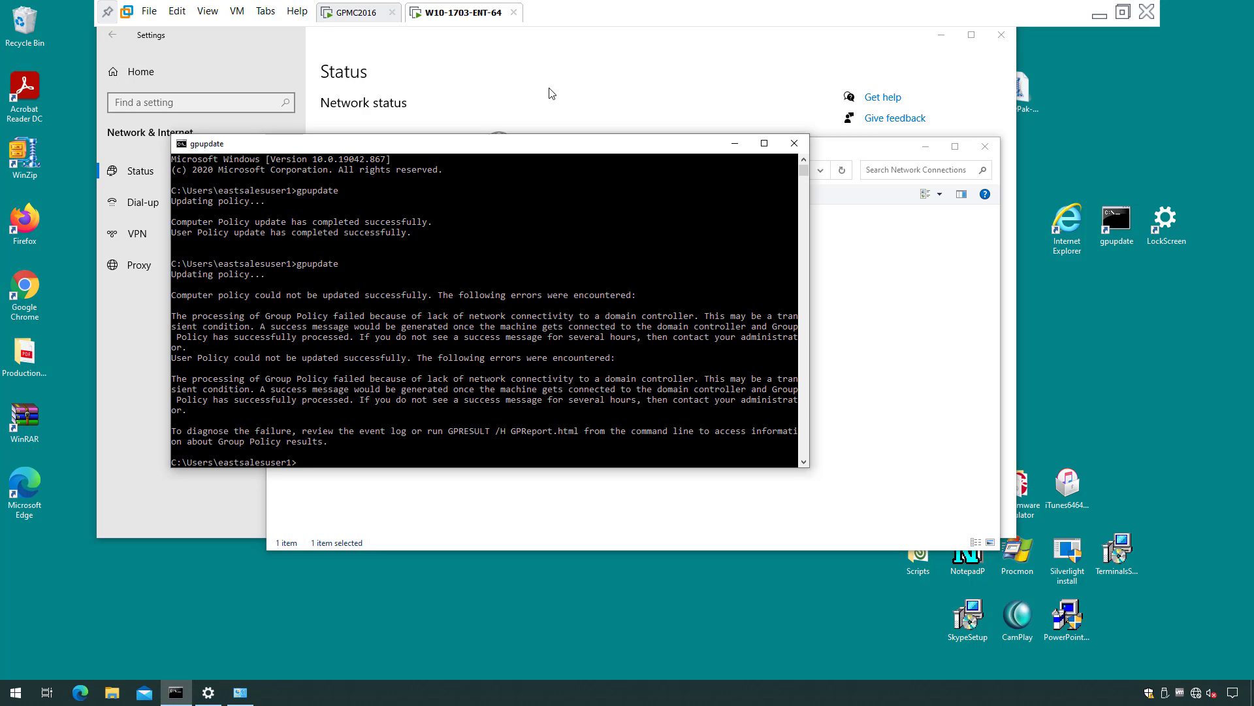
Re-enable the Ethernet0 adapter, entering admin credentials at the UAC prompt.
{"action": "left_click", "coordinate": [240, 692]}
{"action": "right_click", "coordinate": [421, 225]}
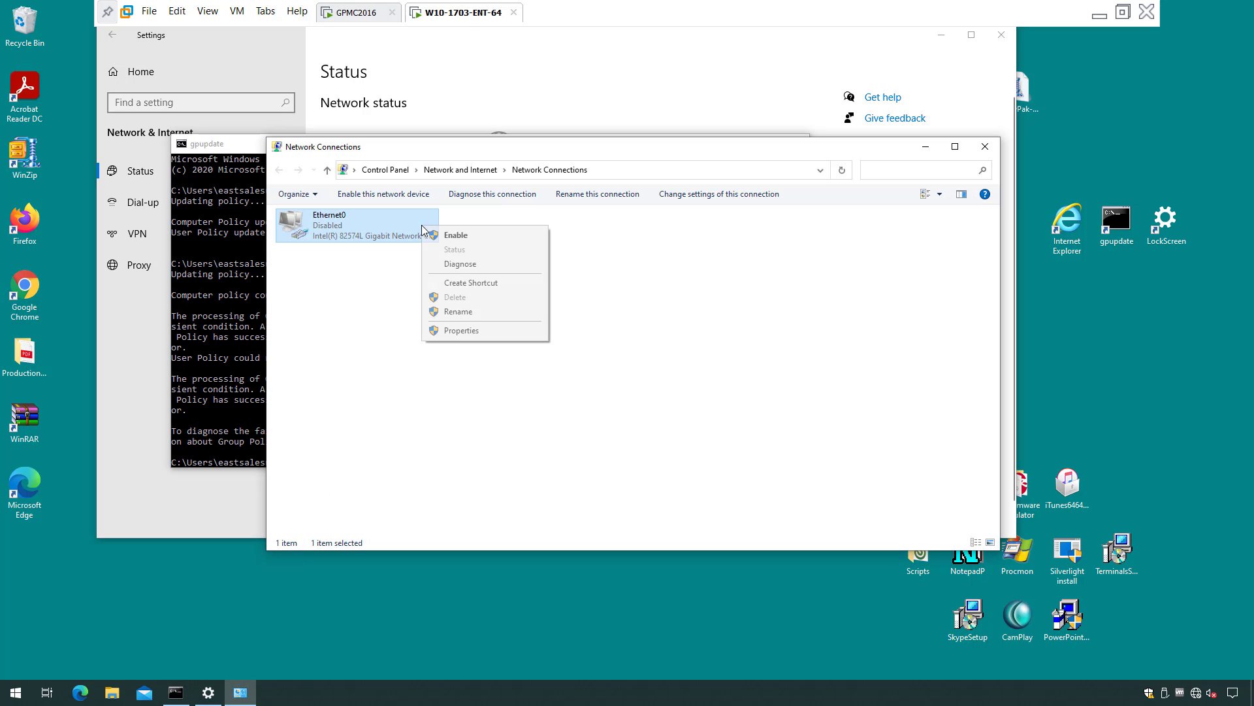
{"action": "left_click", "coordinate": [448, 241]}
{"action": "left_click", "coordinate": [579, 435]}
{"action": "type", "text": "a"}
{"action": "key", "text": "Tab"}
{"action": "type", "text": "••"}
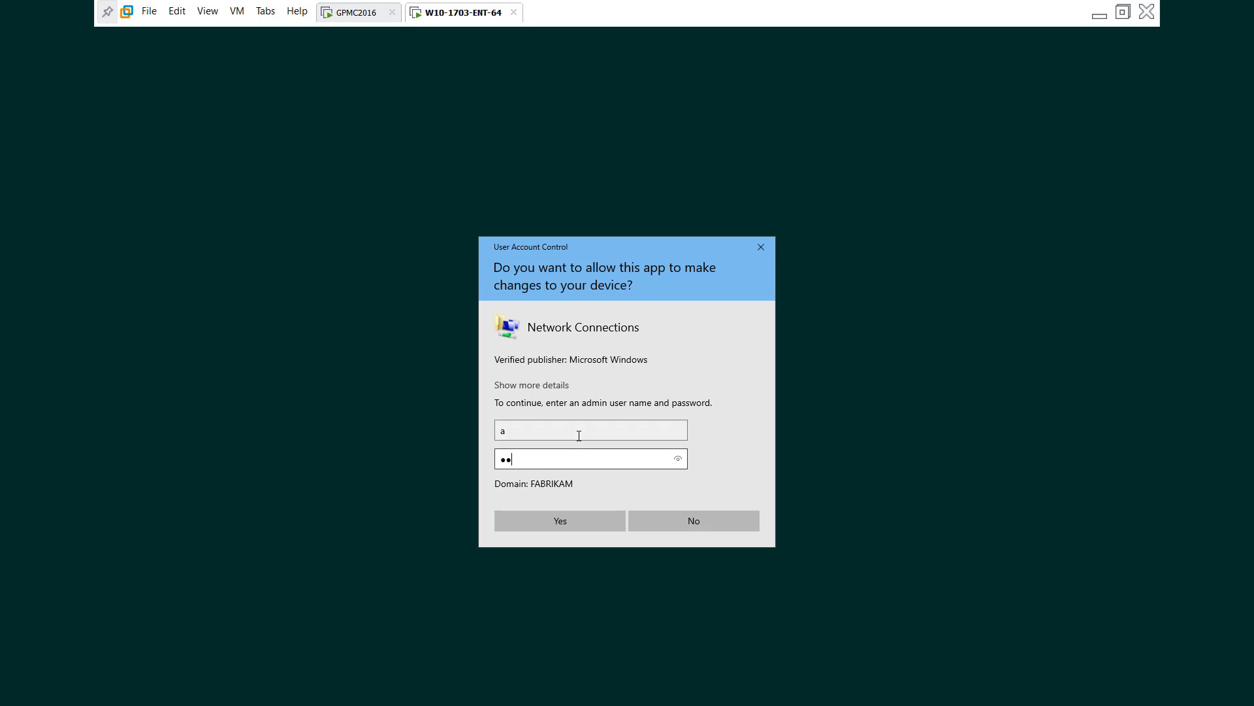
{"action": "key", "text": "Return"}
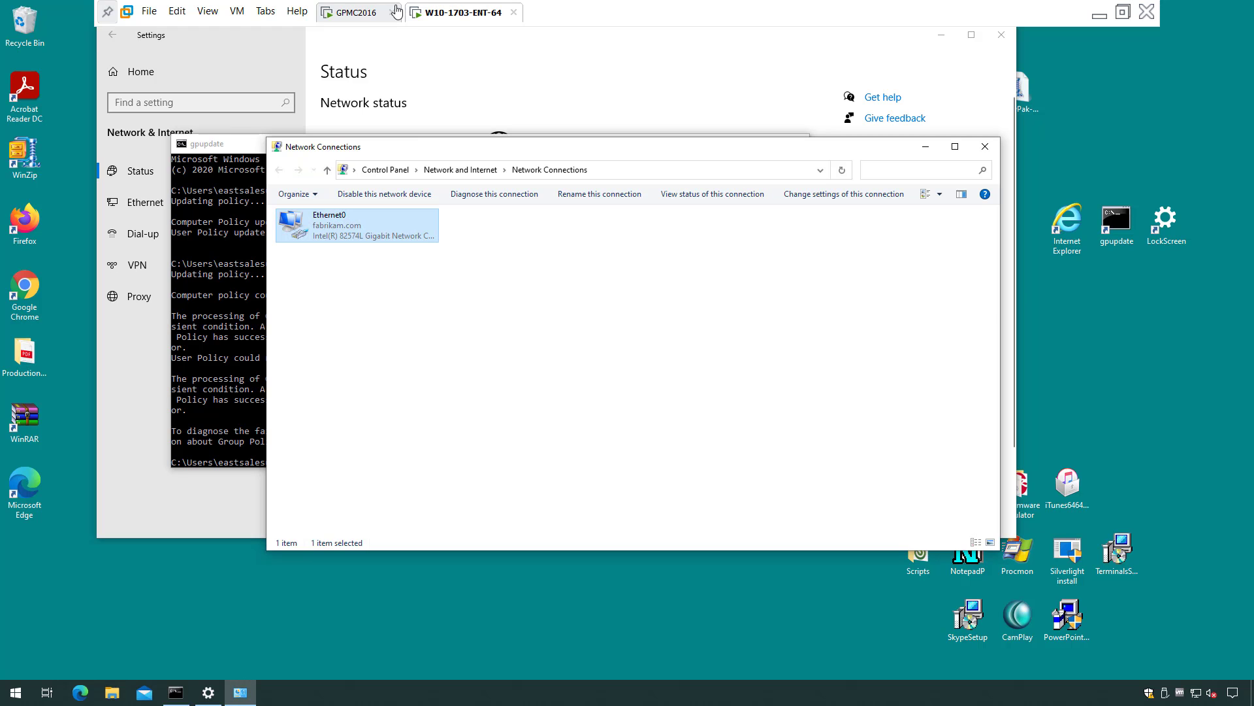
Delete the WinZip entry from the user-side Application Settings Manager on the domain controller.
{"action": "left_click", "coordinate": [356, 12]}
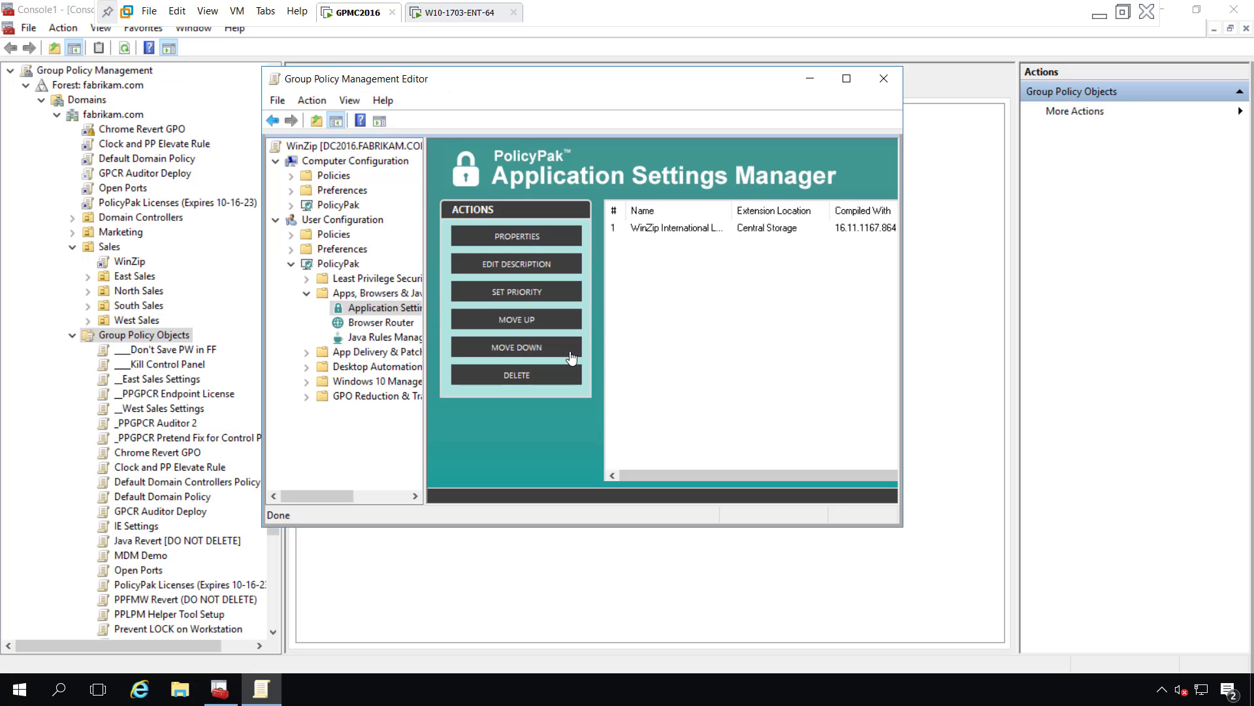
{"action": "right_click", "coordinate": [673, 227]}
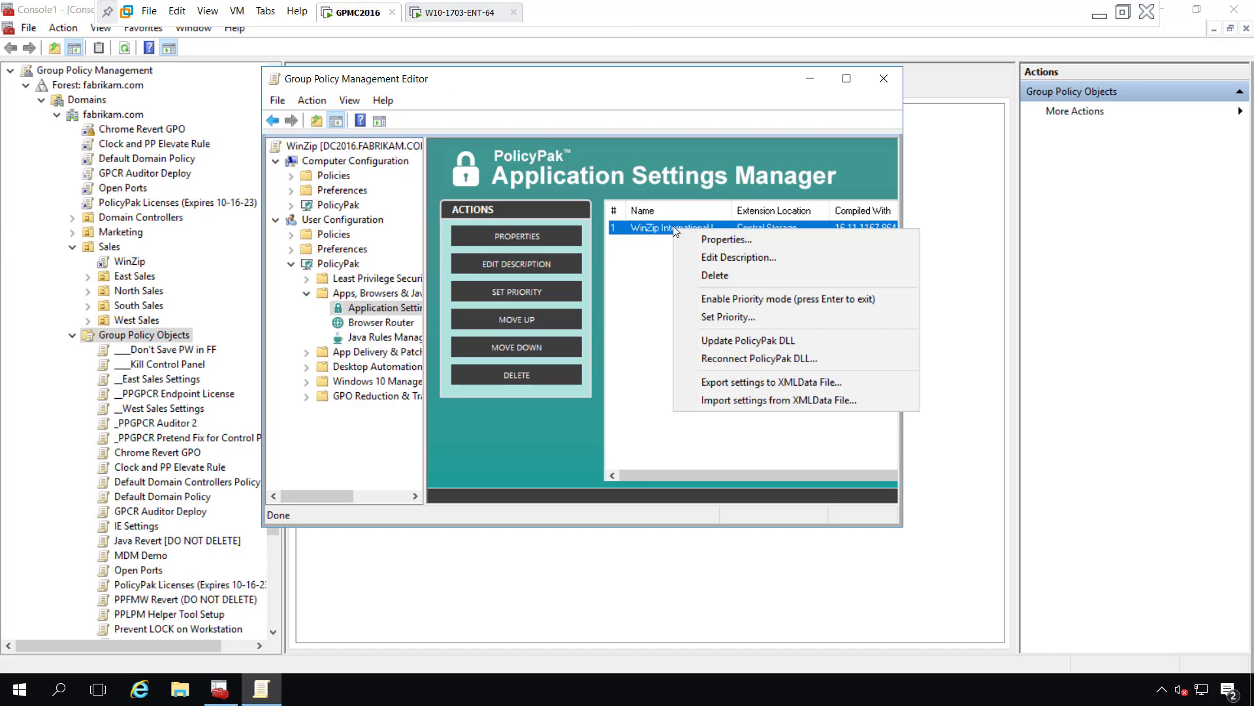
{"action": "left_click", "coordinate": [734, 281]}
{"action": "left_click", "coordinate": [680, 385]}
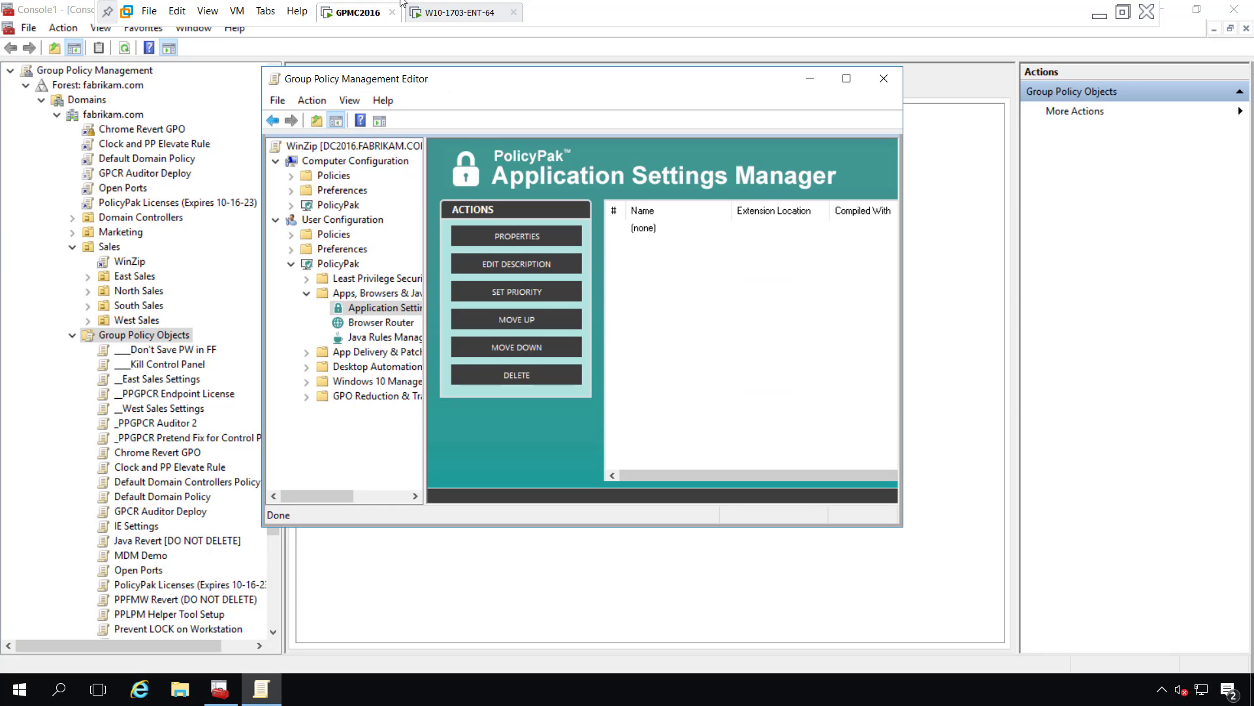
{"action": "left_click", "coordinate": [442, 22]}
Rerun gpupdate now that the network connection is restored.
{"action": "left_click", "coordinate": [175, 694]}
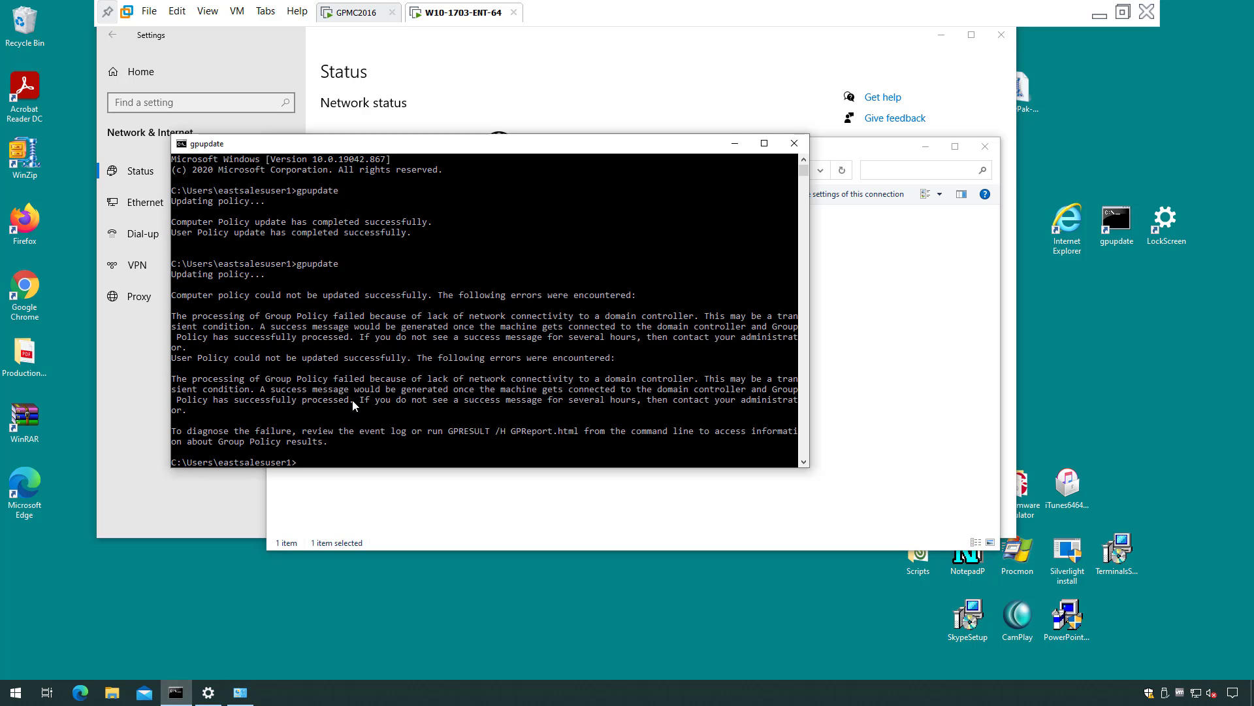
{"action": "key", "text": "Up"}
{"action": "key", "text": "Return"}
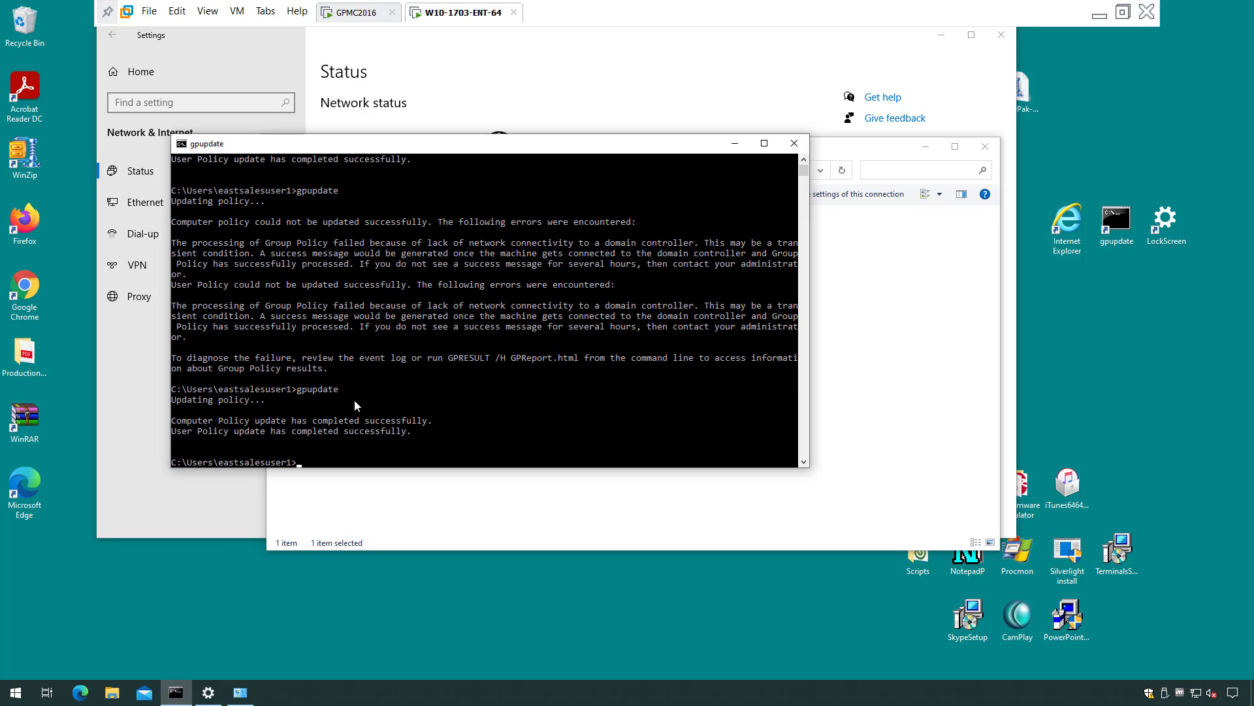
Review WinZip's 8-character, numeric-and-symbol password rules, then close WinZip.
{"action": "double_click", "coordinate": [24, 157]}
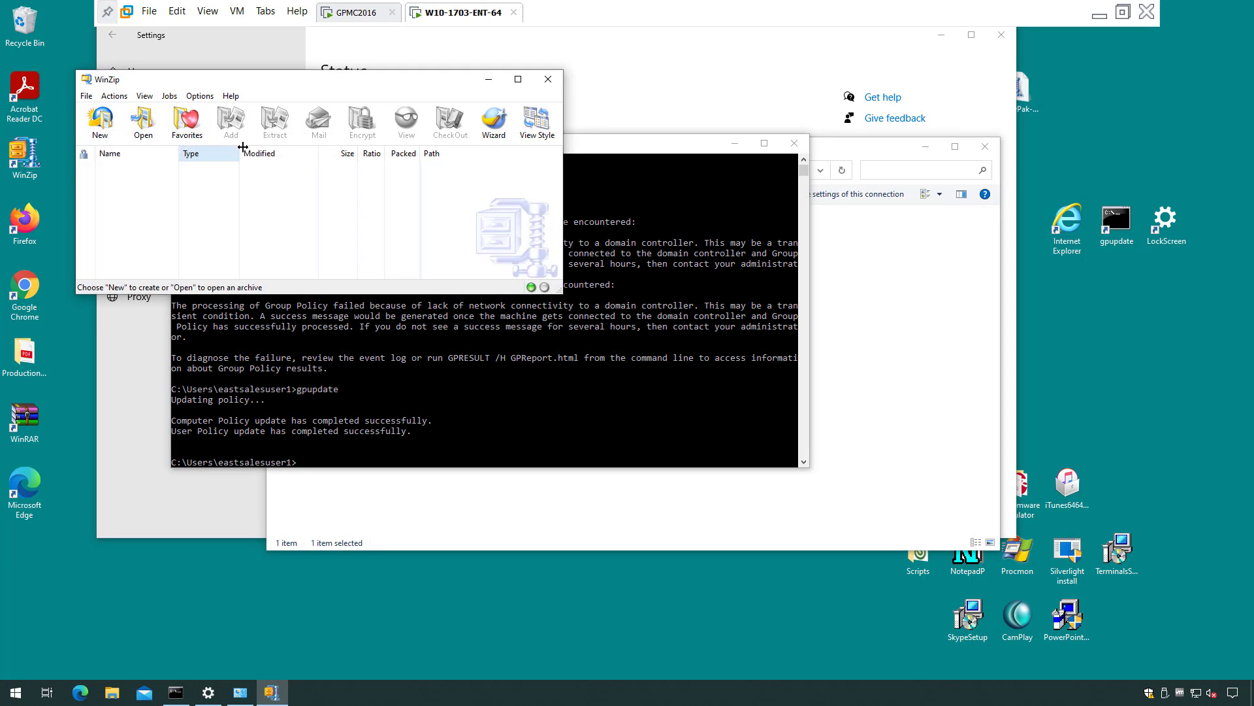
{"action": "left_click", "coordinate": [200, 96]}
{"action": "left_click", "coordinate": [220, 111]}
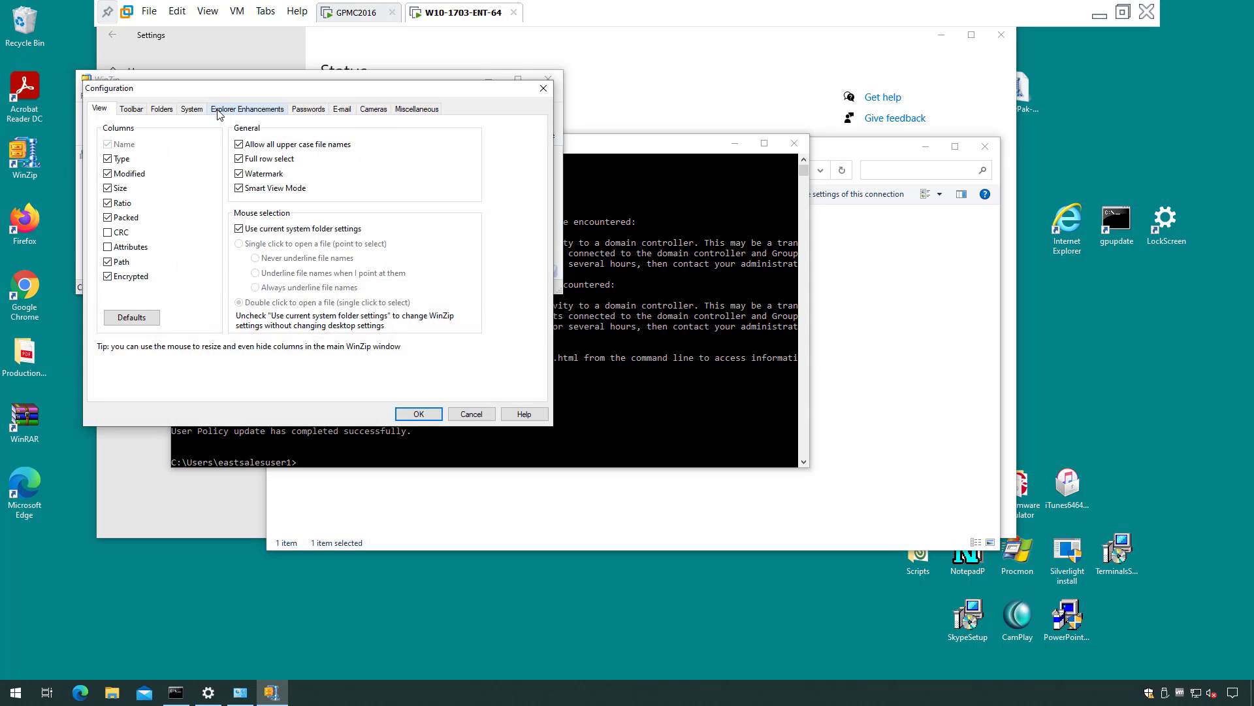
{"action": "left_click", "coordinate": [293, 112]}
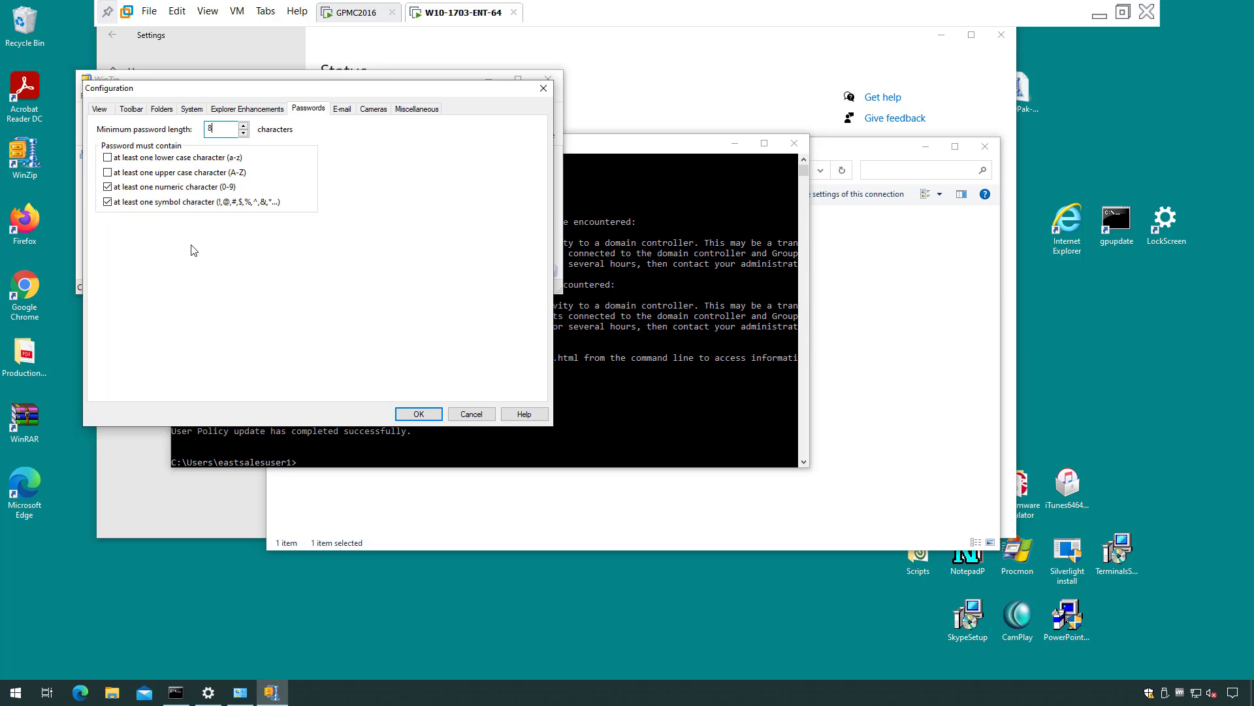
{"action": "left_click", "coordinate": [418, 414]}
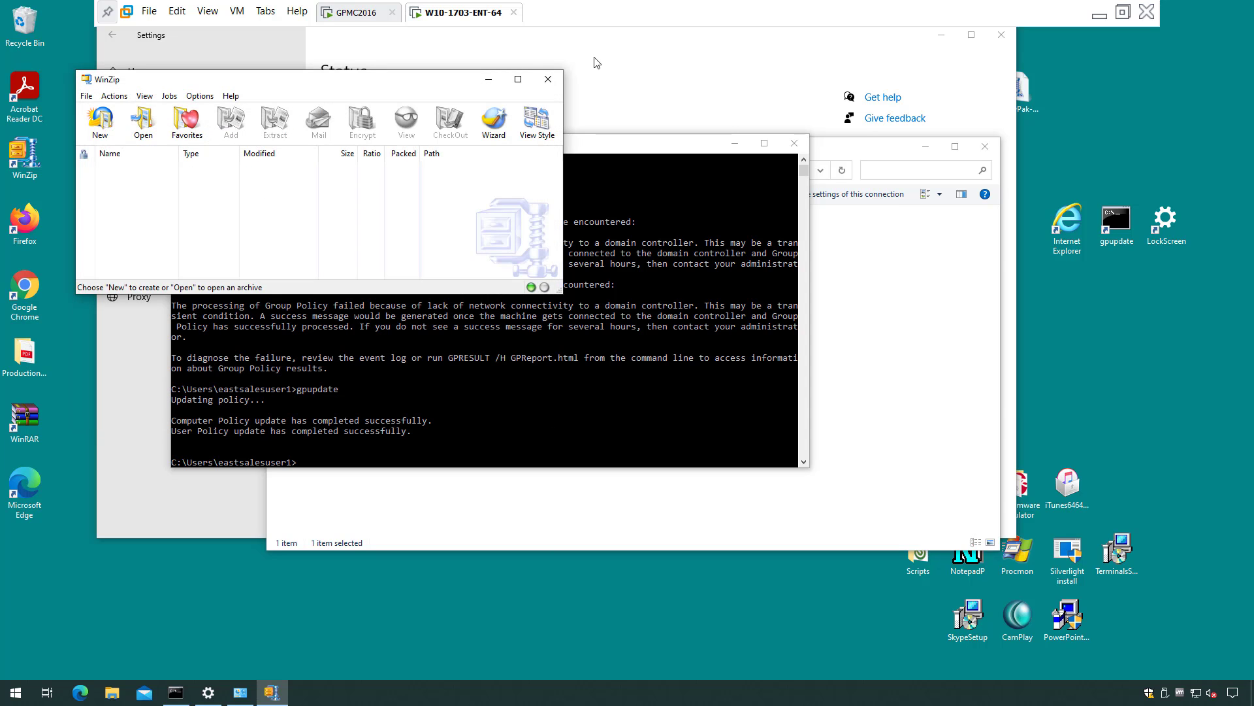
{"action": "left_click", "coordinate": [547, 79]}
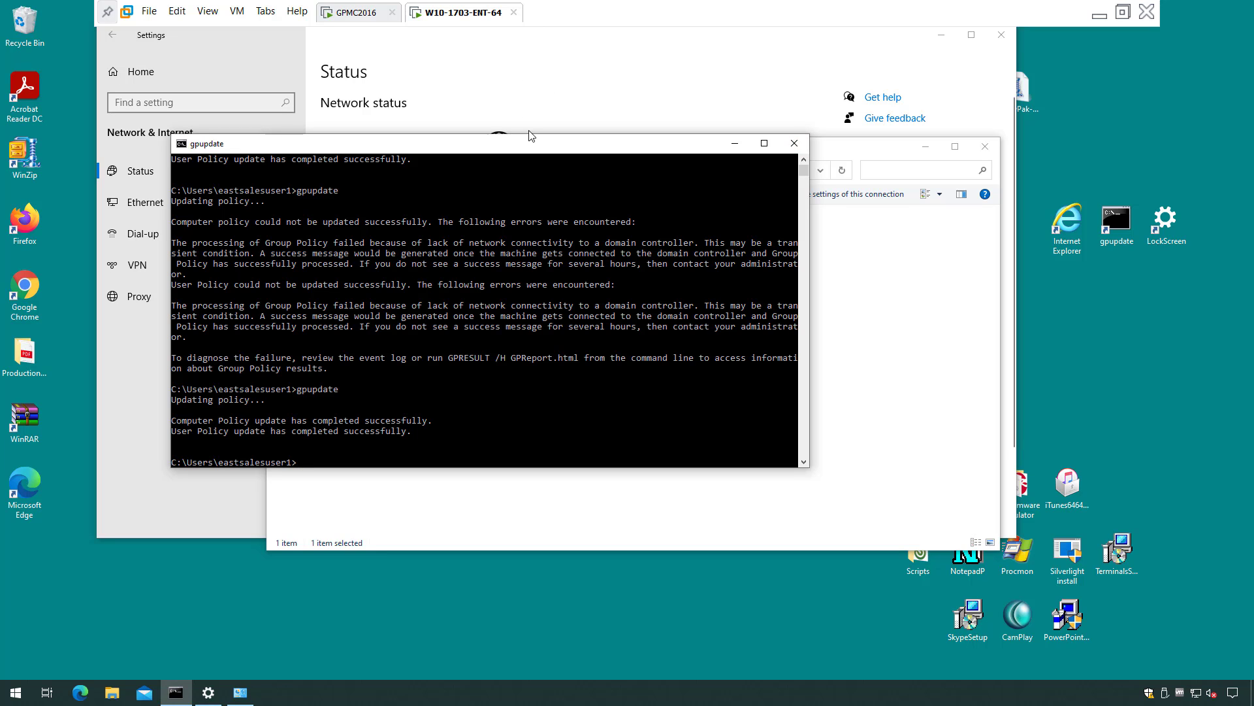
Add the WinZip 14 to 17 pak under Computer Configuration's Application Settings Manager.
{"action": "left_click", "coordinate": [358, 12]}
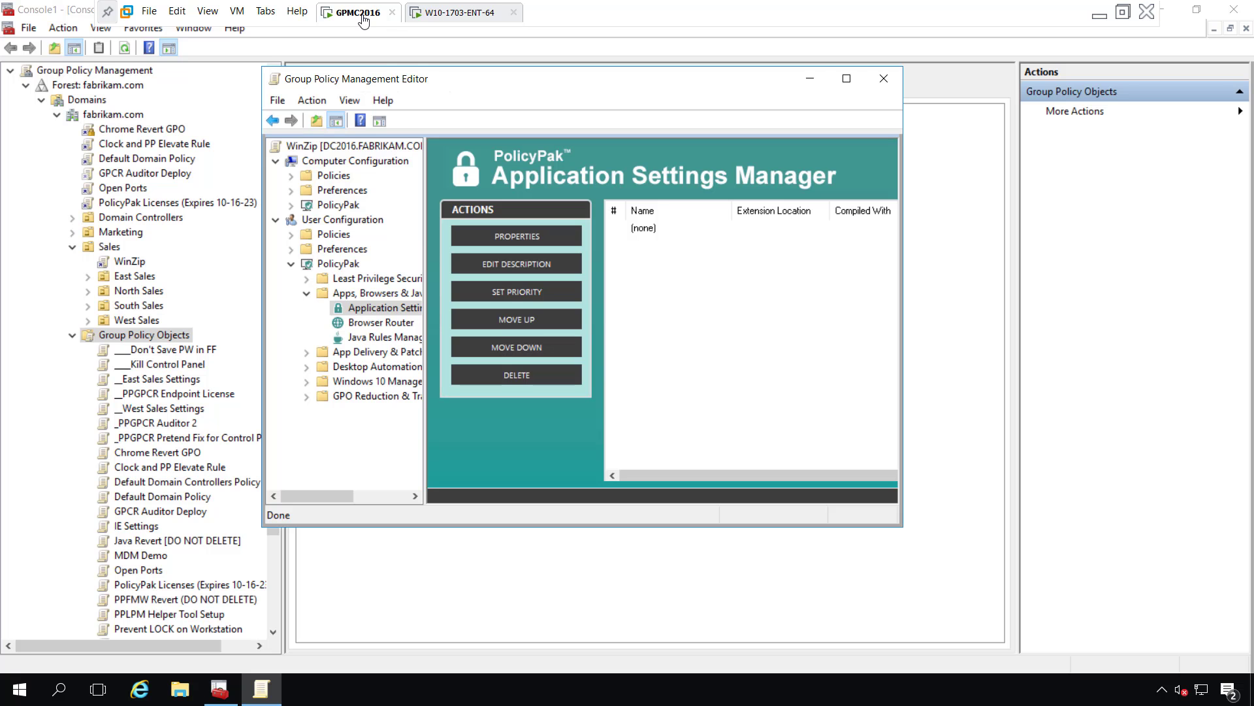
{"action": "left_click", "coordinate": [291, 206]}
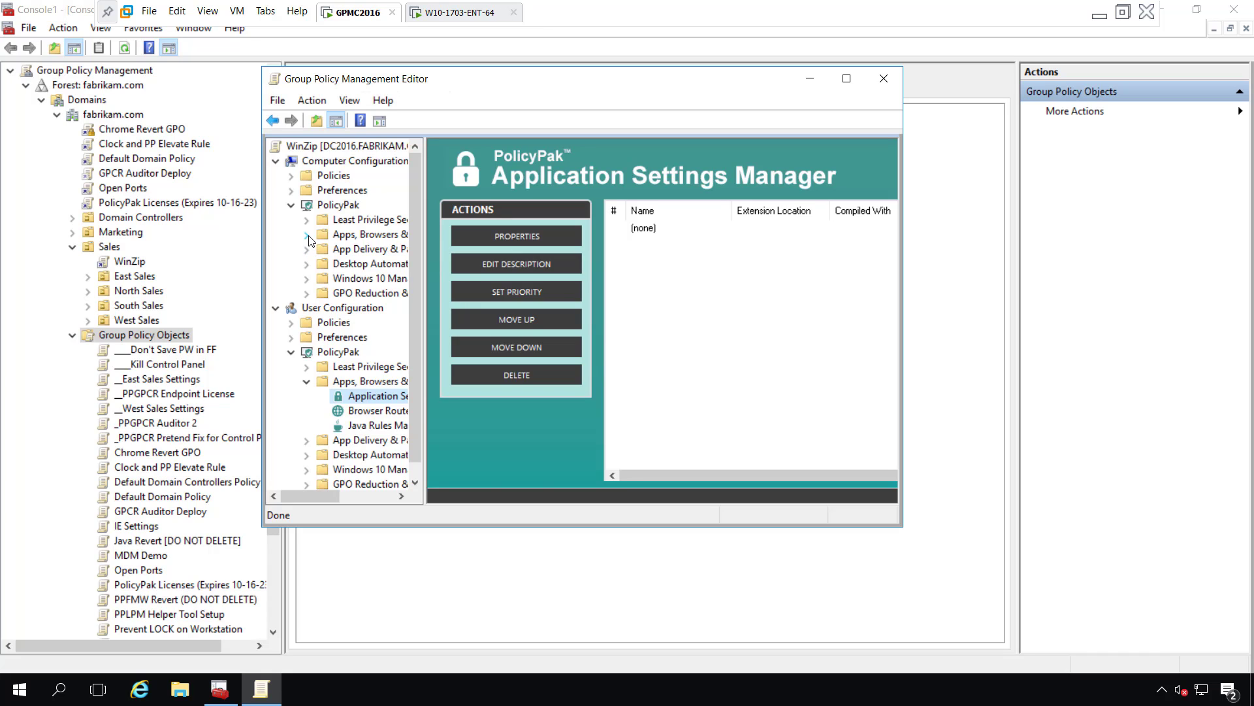
{"action": "left_click", "coordinate": [308, 235]}
{"action": "left_click", "coordinate": [369, 252]}
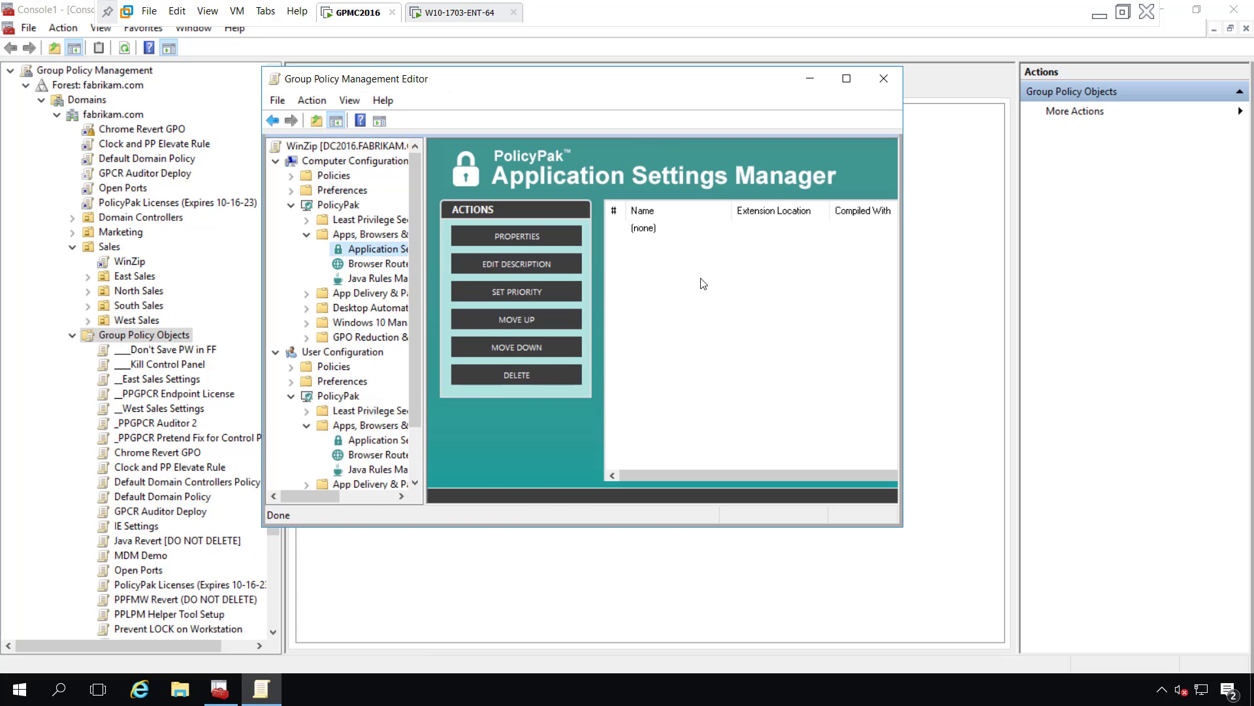
{"action": "right_click", "coordinate": [703, 284]}
{"action": "mouse_move", "coordinate": [726, 291]}
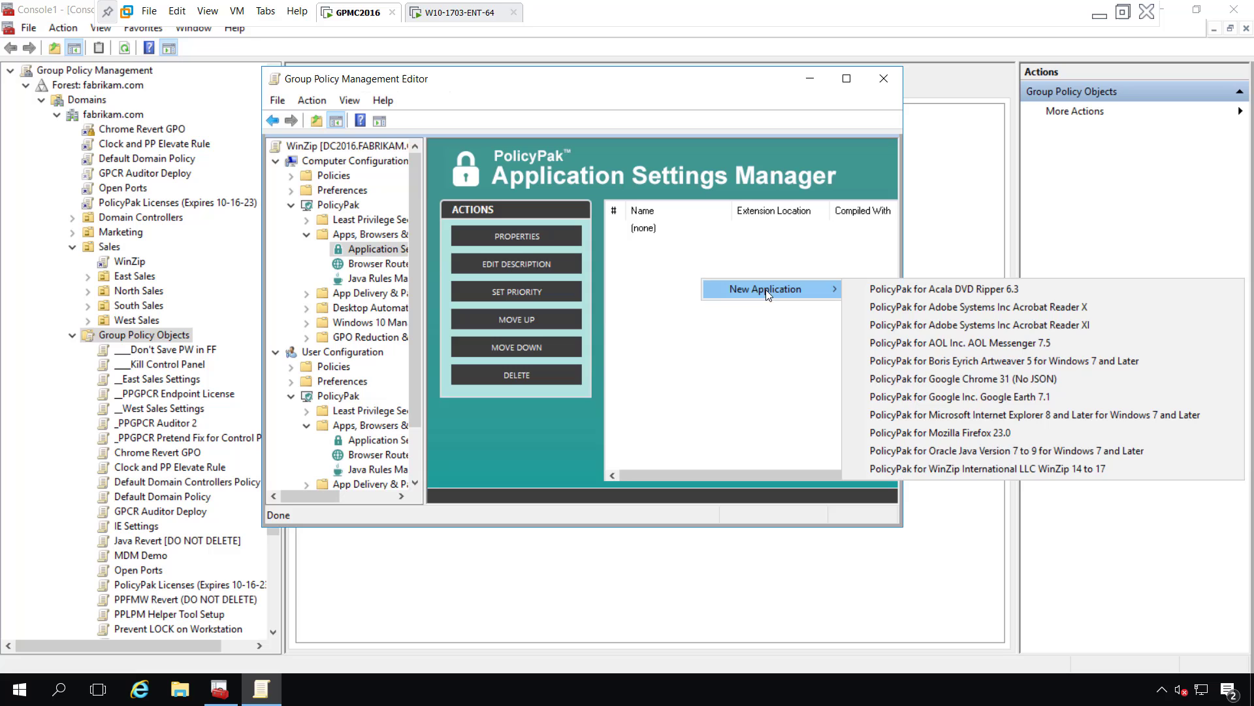
{"action": "left_click", "coordinate": [997, 469]}
{"action": "left_click", "coordinate": [695, 232]}
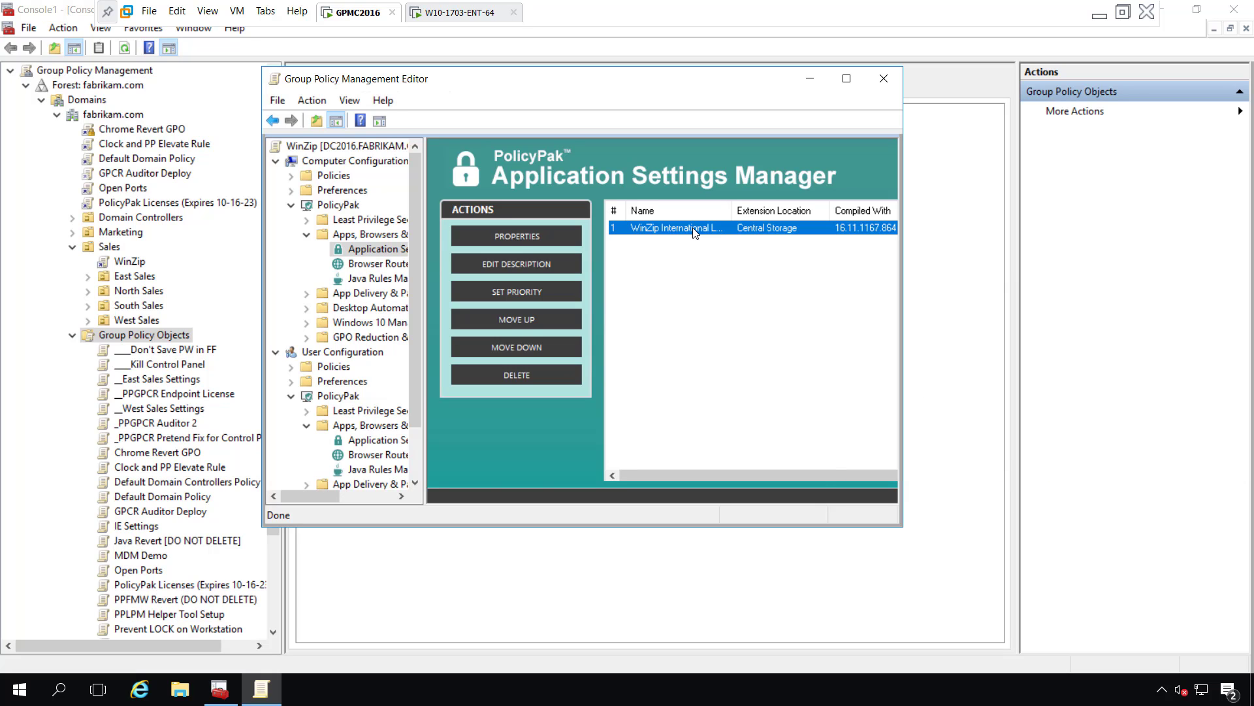
Set minimum password length 14, require lower, upper, numeric and symbol characters, and save.
{"action": "double_click", "coordinate": [695, 232]}
{"action": "left_click", "coordinate": [557, 119]}
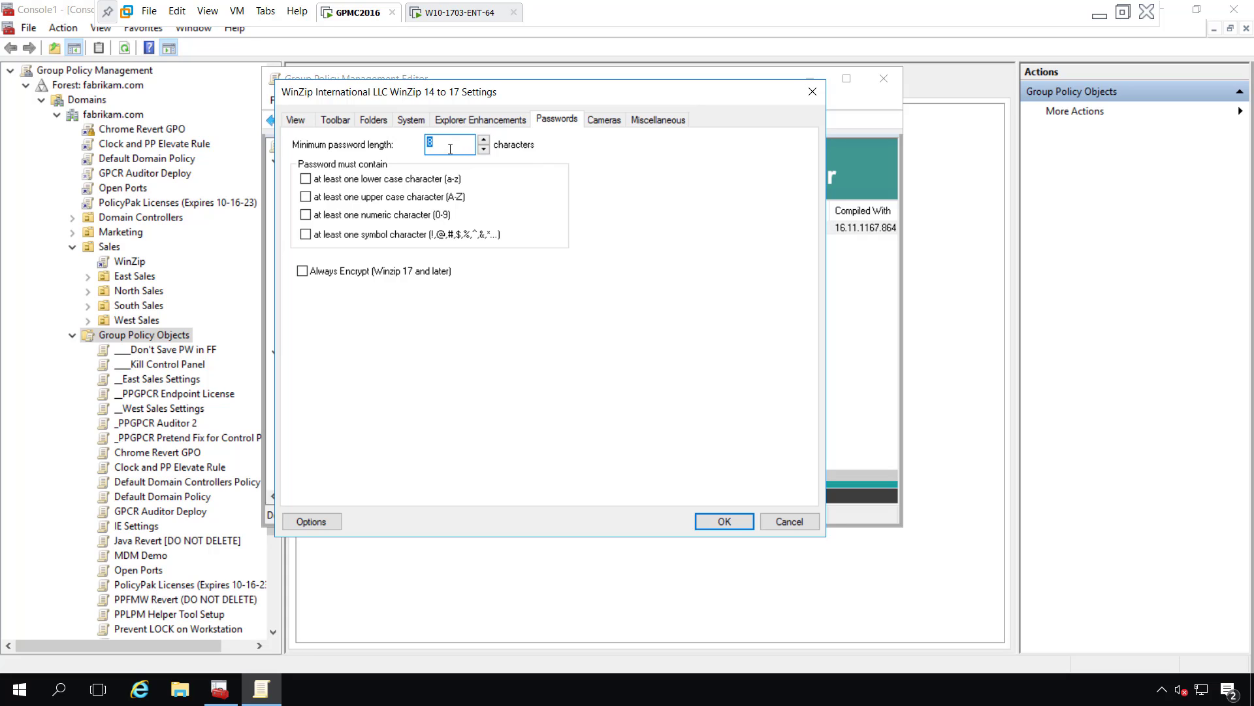
{"action": "type", "text": "14"}
{"action": "left_click", "coordinate": [306, 179]}
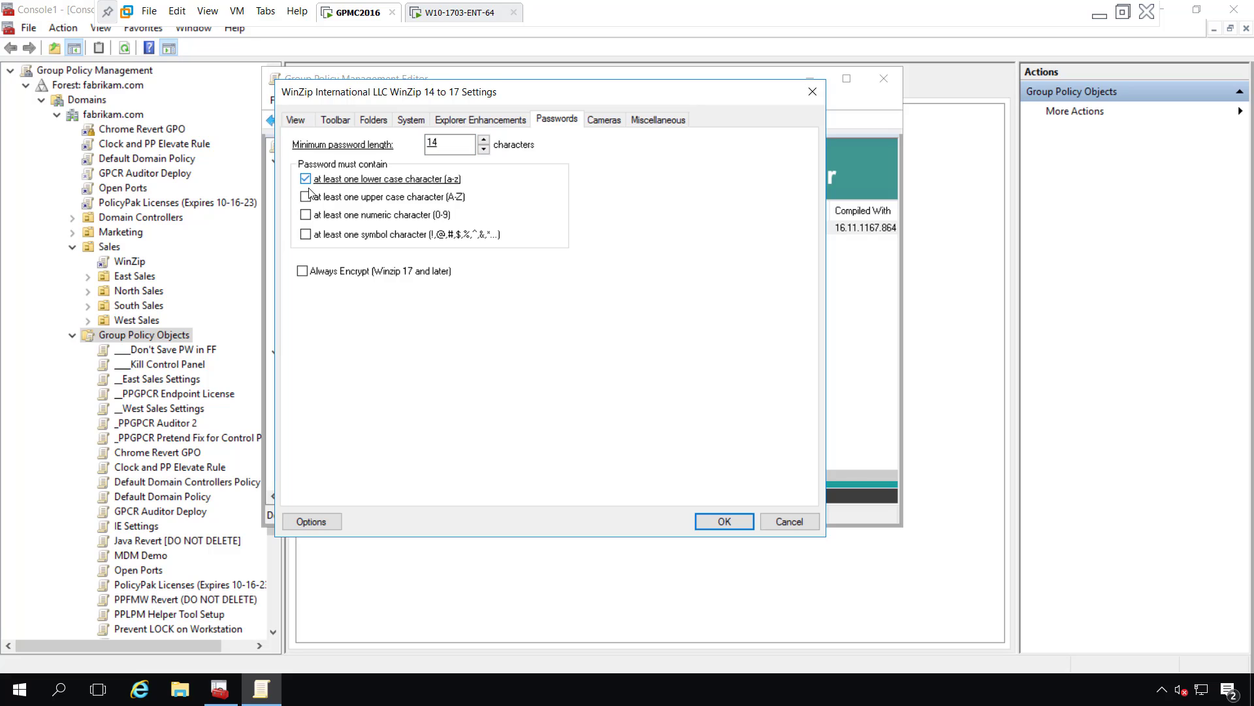
{"action": "left_click", "coordinate": [305, 196]}
{"action": "left_click", "coordinate": [305, 215]}
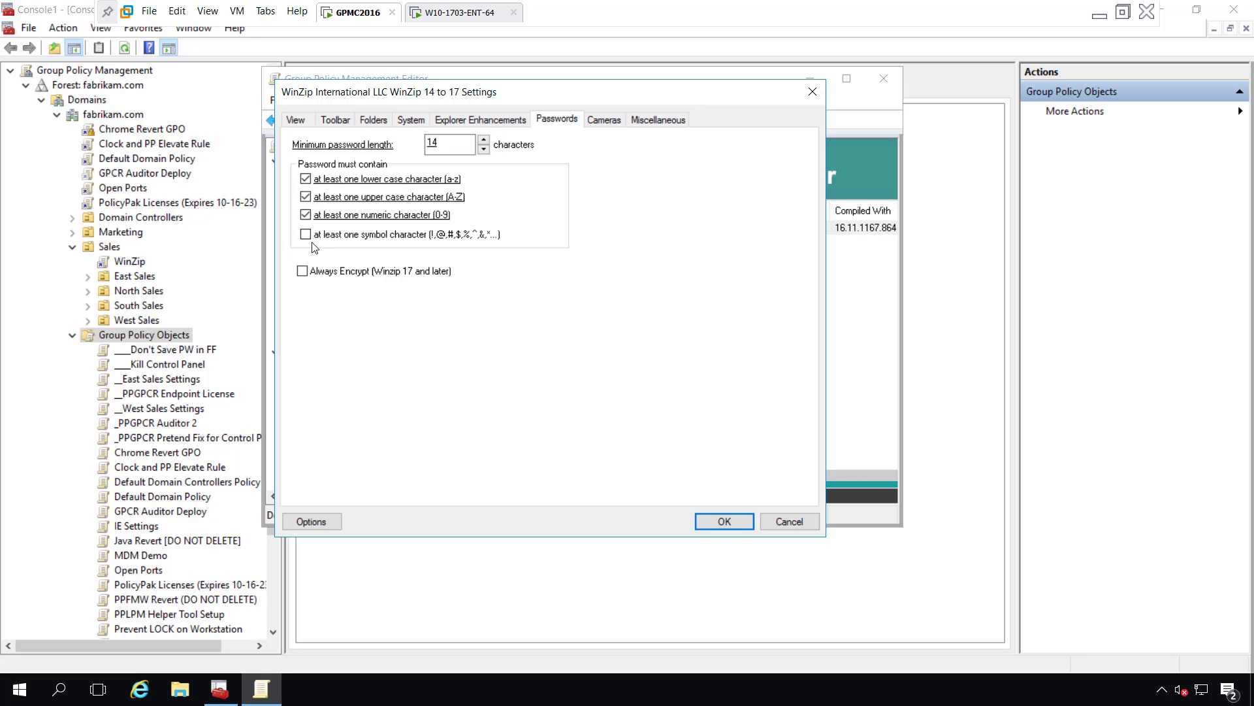
{"action": "left_click", "coordinate": [306, 234]}
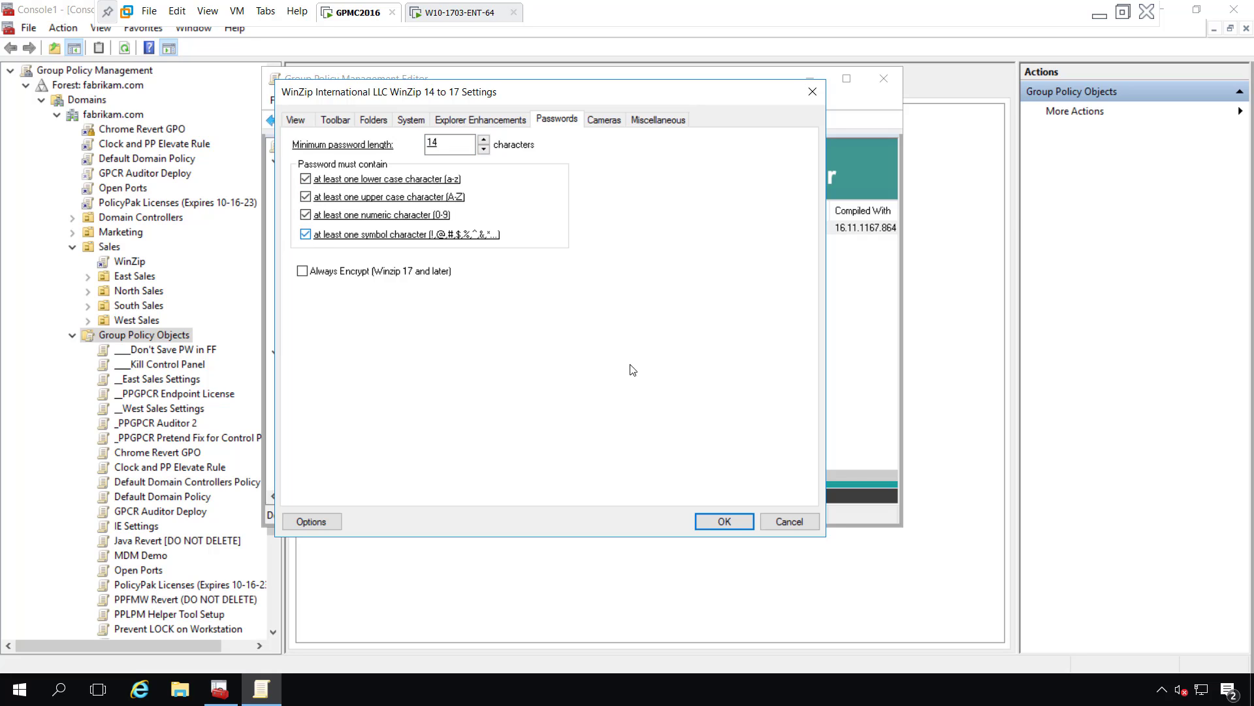
{"action": "left_click", "coordinate": [725, 521]}
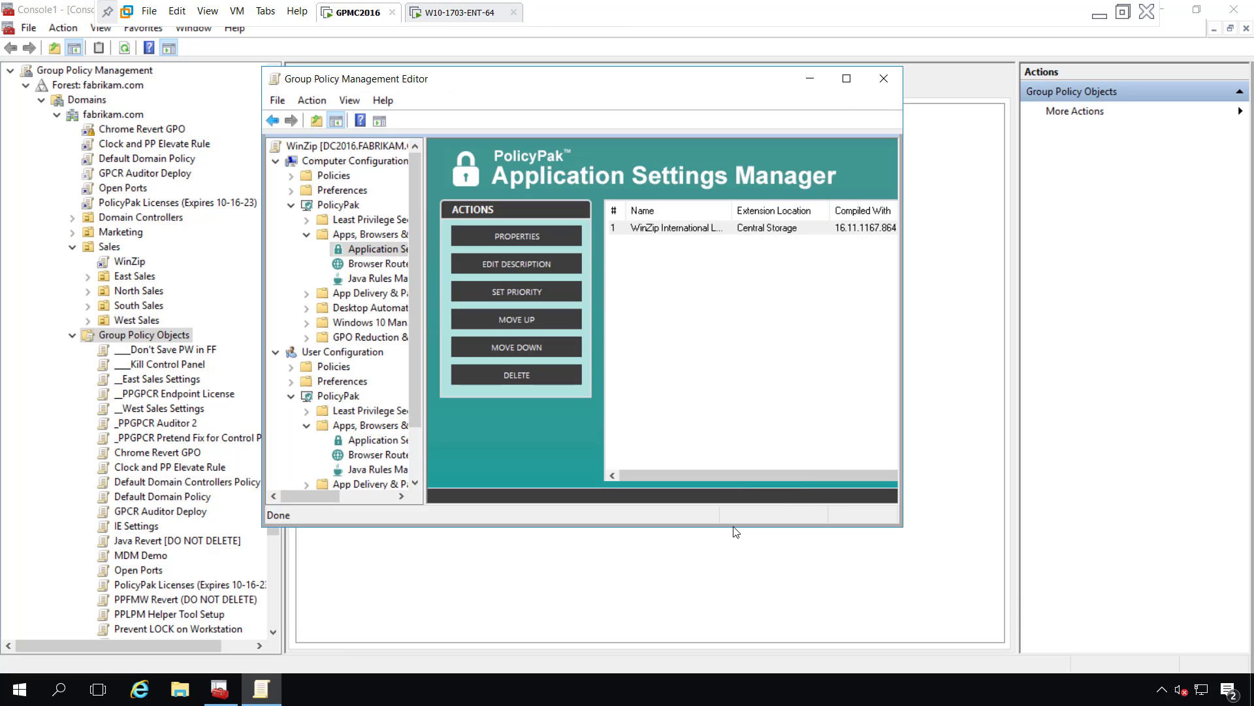
{"action": "left_click", "coordinate": [421, 7]}
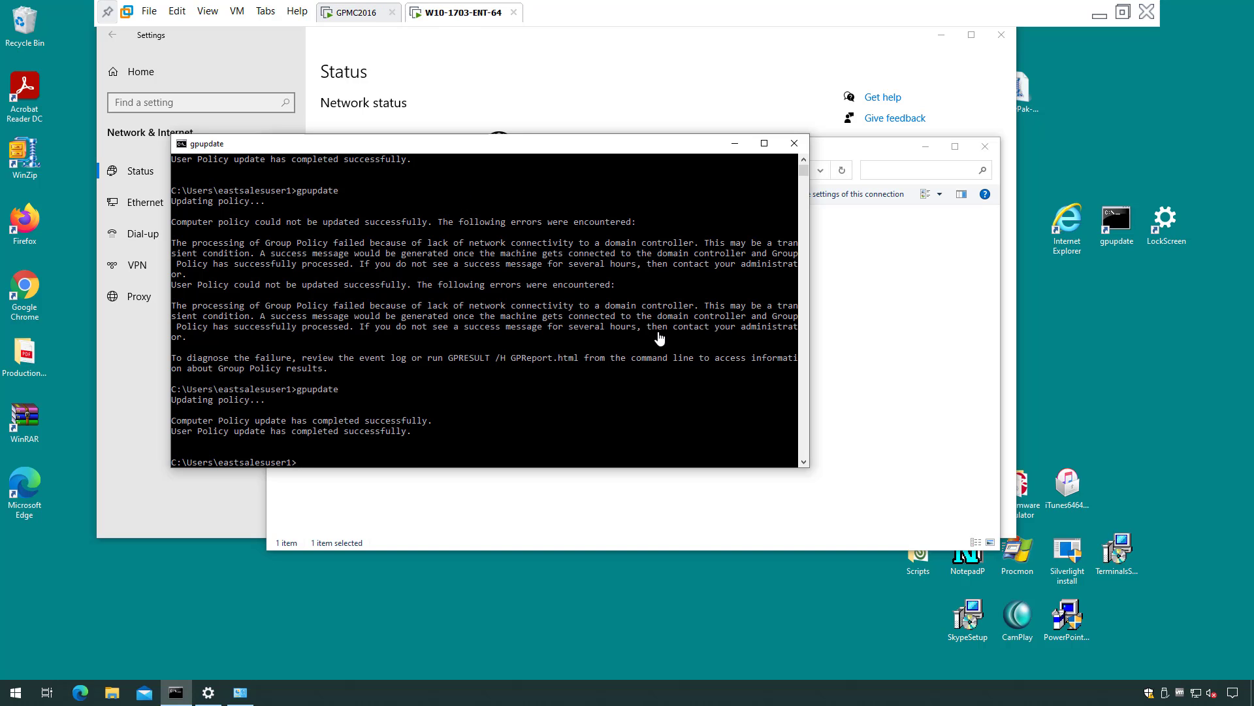
Refresh policy with gpupdate, close the console, and sign out the current user.
{"action": "key", "text": "Up"}
{"action": "key", "text": "Return"}
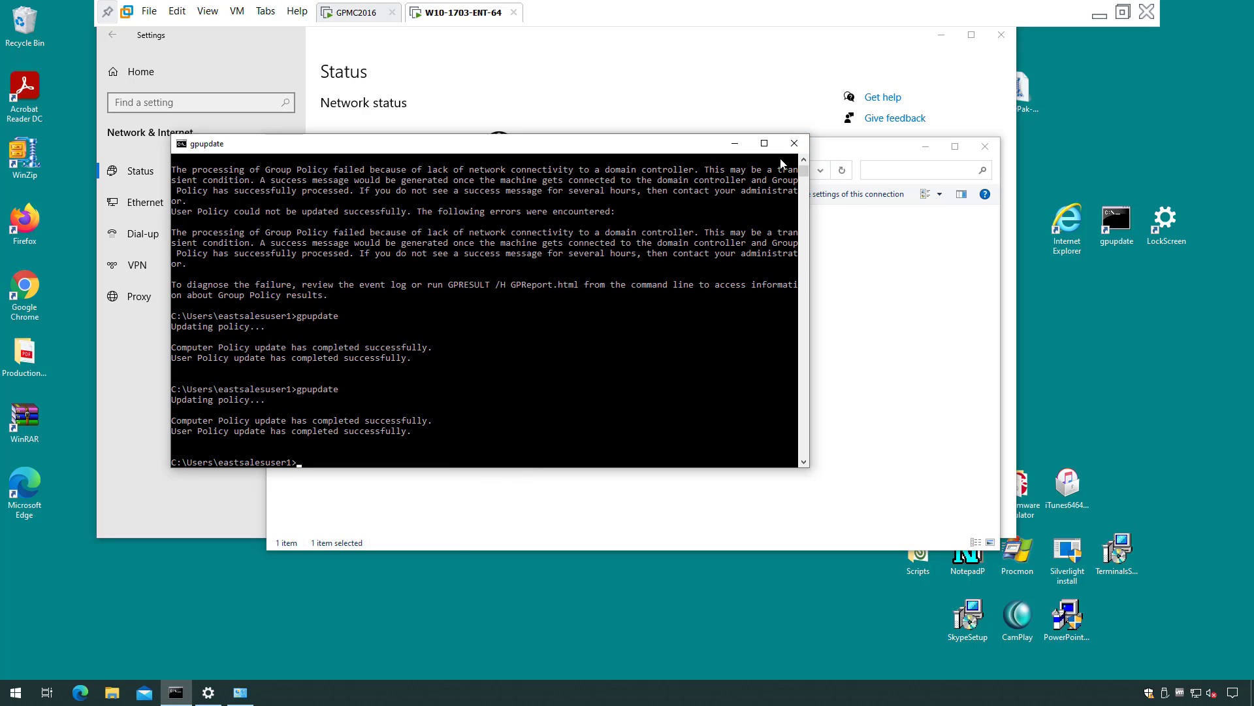
{"action": "left_click", "coordinate": [794, 143]}
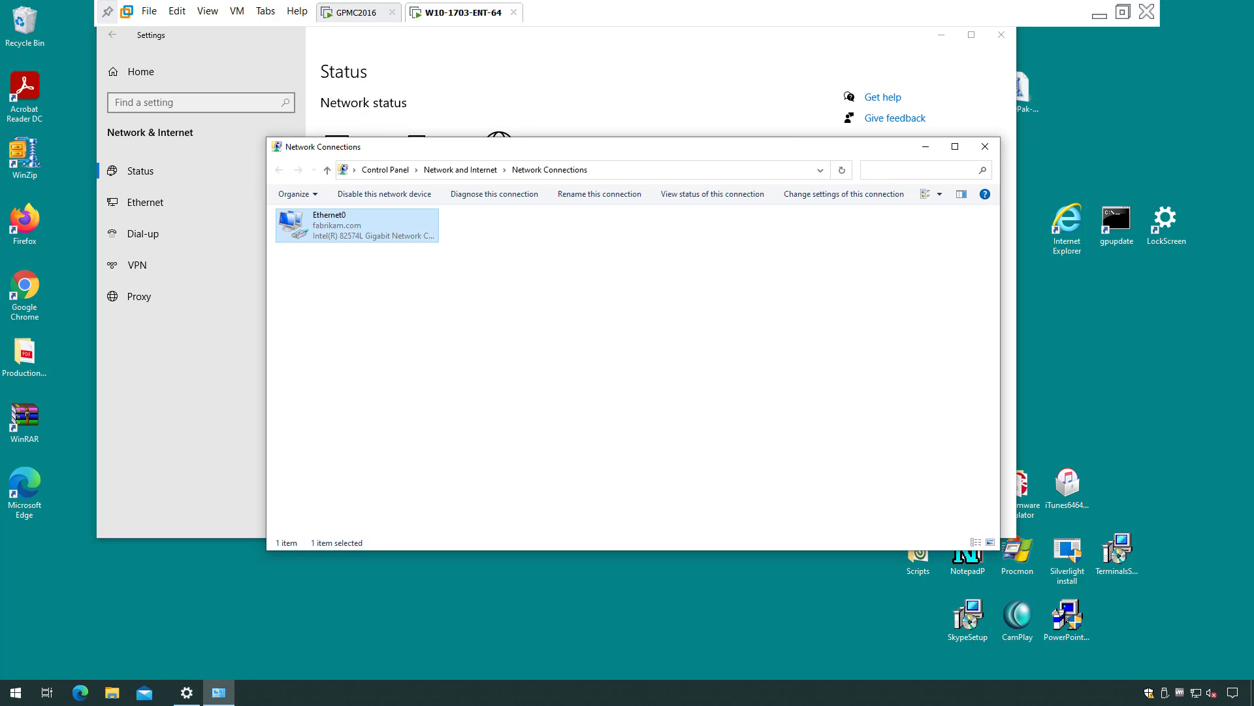
{"action": "left_click", "coordinate": [29, 688]}
{"action": "left_click", "coordinate": [79, 601]}
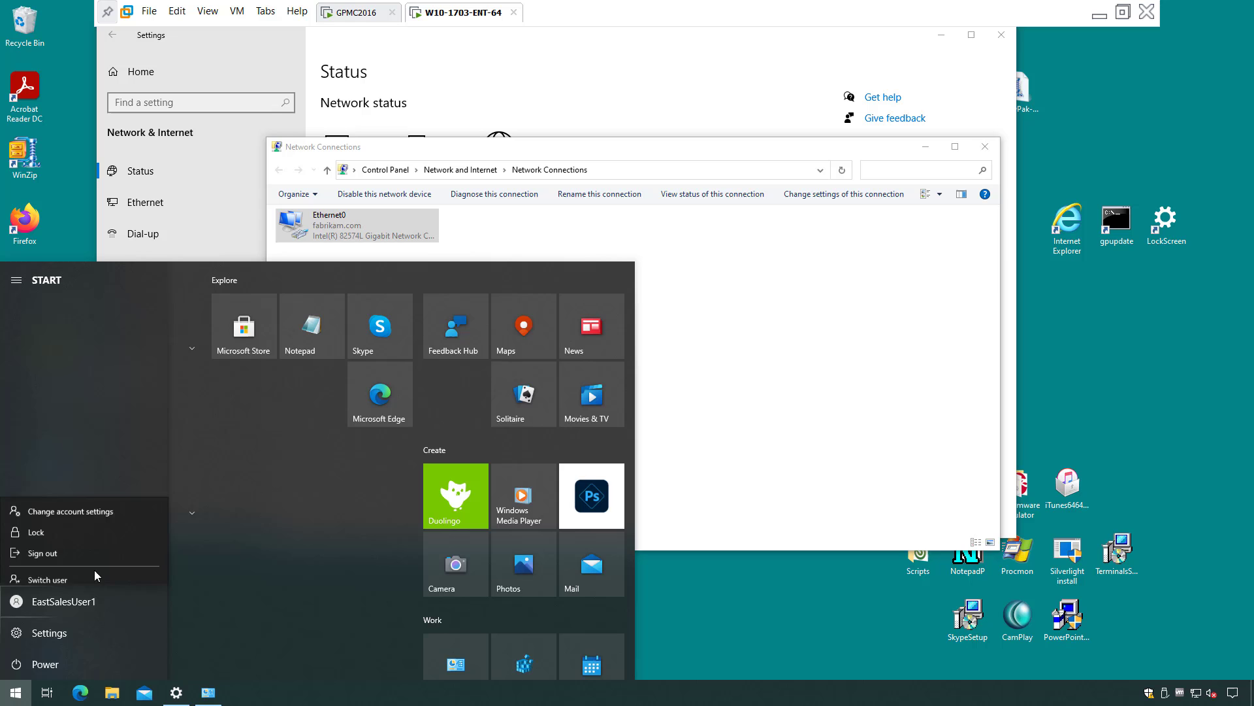
{"action": "left_click", "coordinate": [118, 542]}
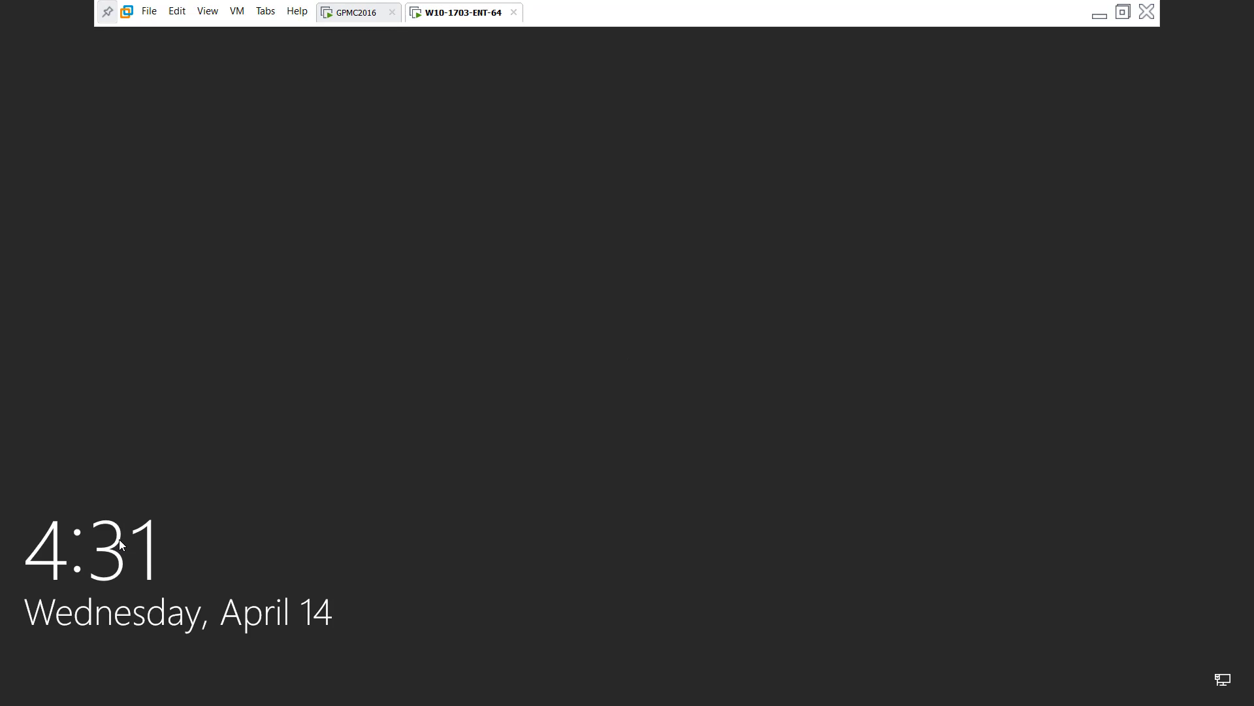
Sign in as a different domain user, entering their user name and password.
{"action": "left_click", "coordinate": [669, 410]}
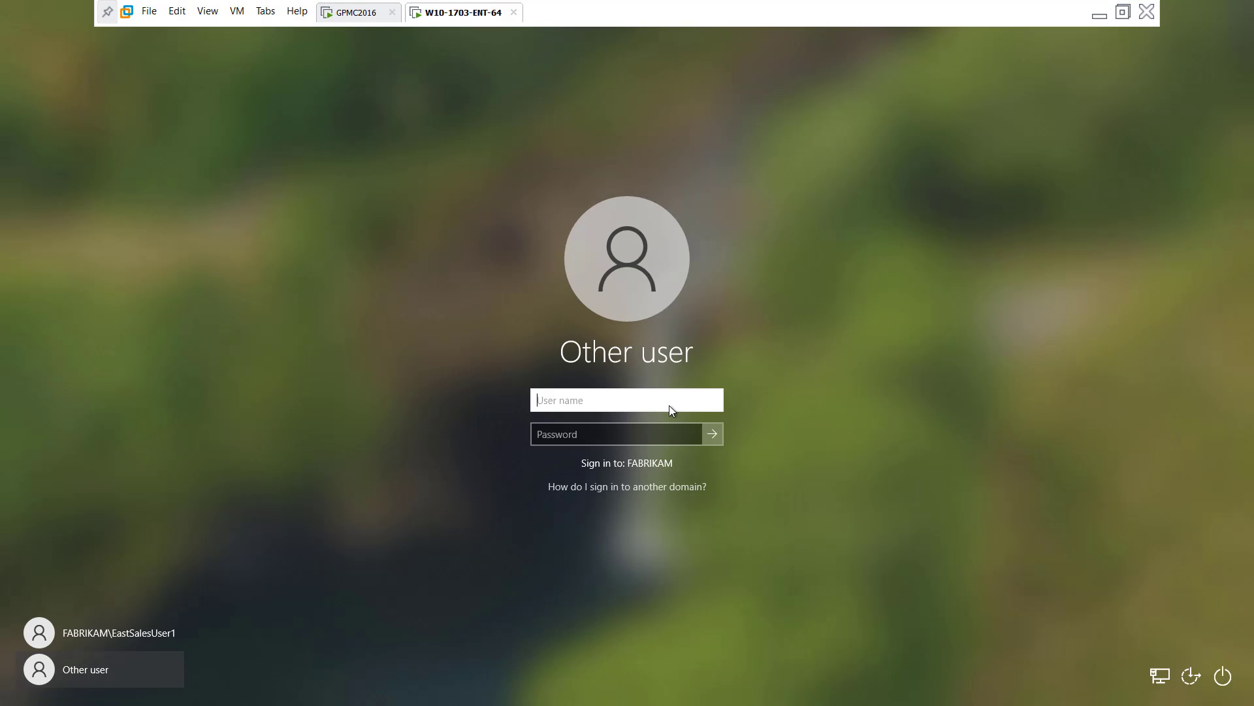
{"action": "type", "text": "eastsalsu"}
{"action": "key", "text": "BackSpace"}
{"action": "key", "text": "BackSpace"}
{"action": "type", "text": "esuser5"}
{"action": "key", "text": "Tab"}
{"action": "type", "text": "P"}
{"action": "key", "text": "Return"}
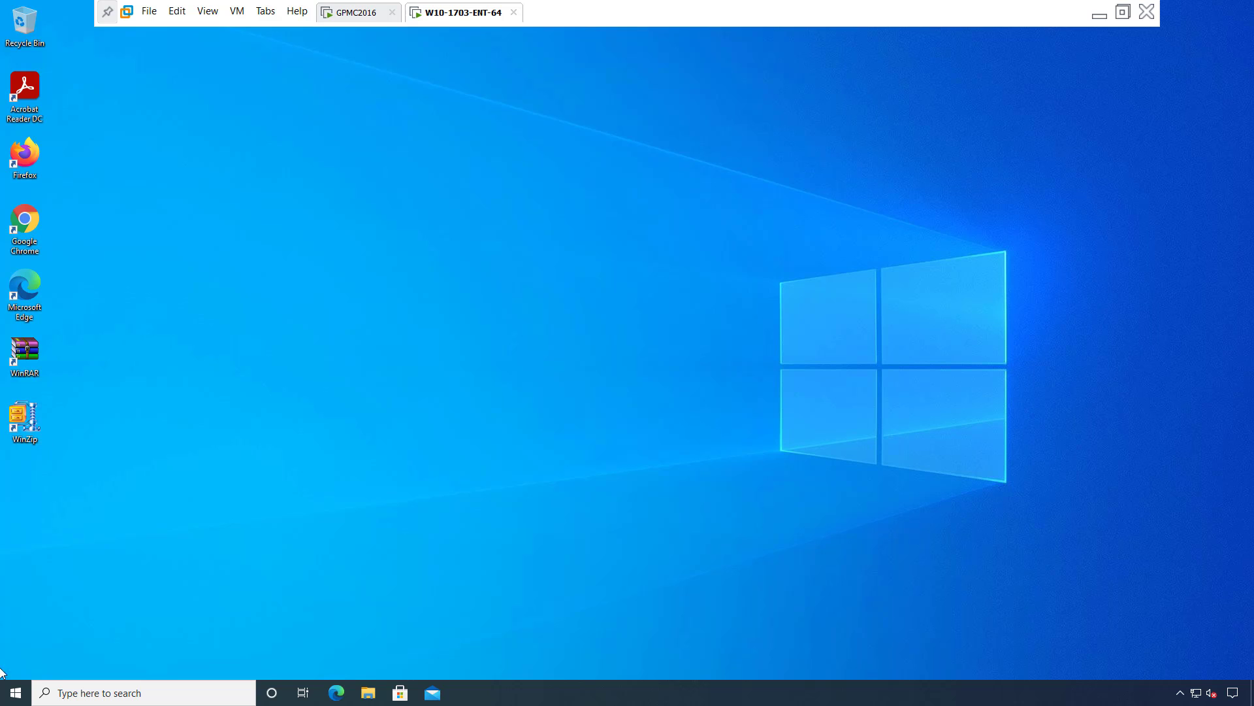
Launch WinZip and dismiss the Tip of the Day and update-check prompts.
{"action": "left_click", "coordinate": [15, 691]}
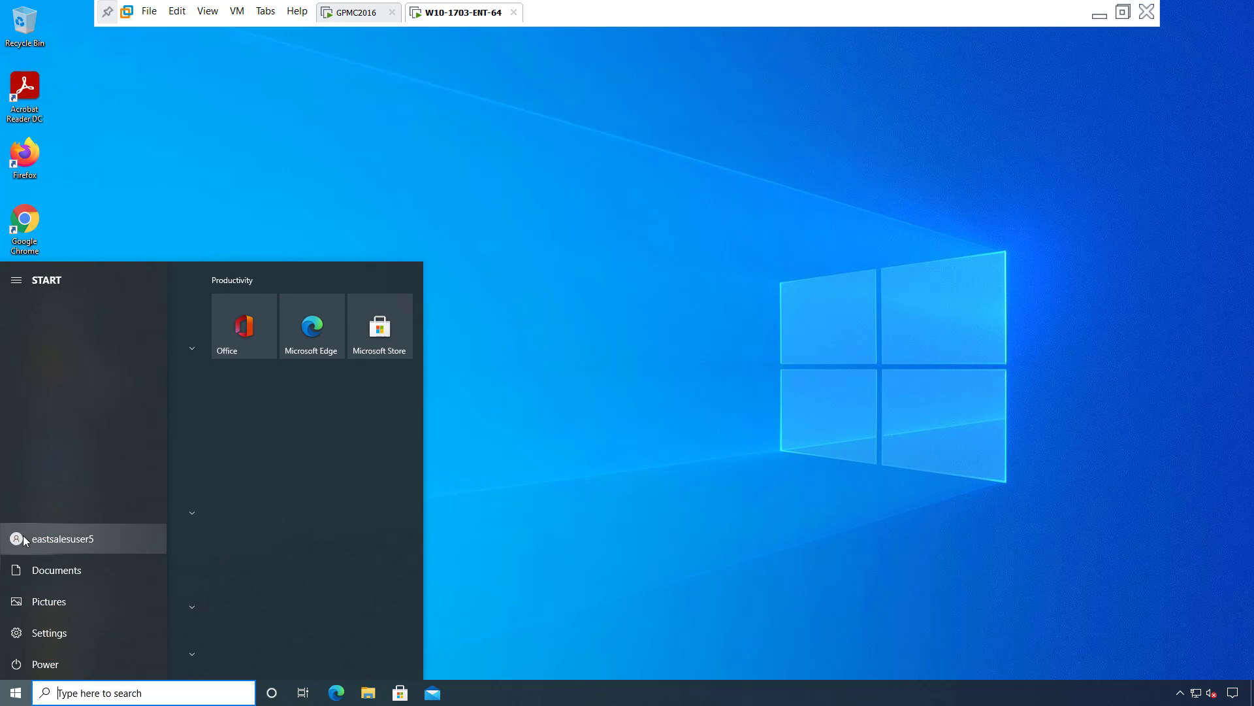
{"action": "left_click", "coordinate": [691, 412]}
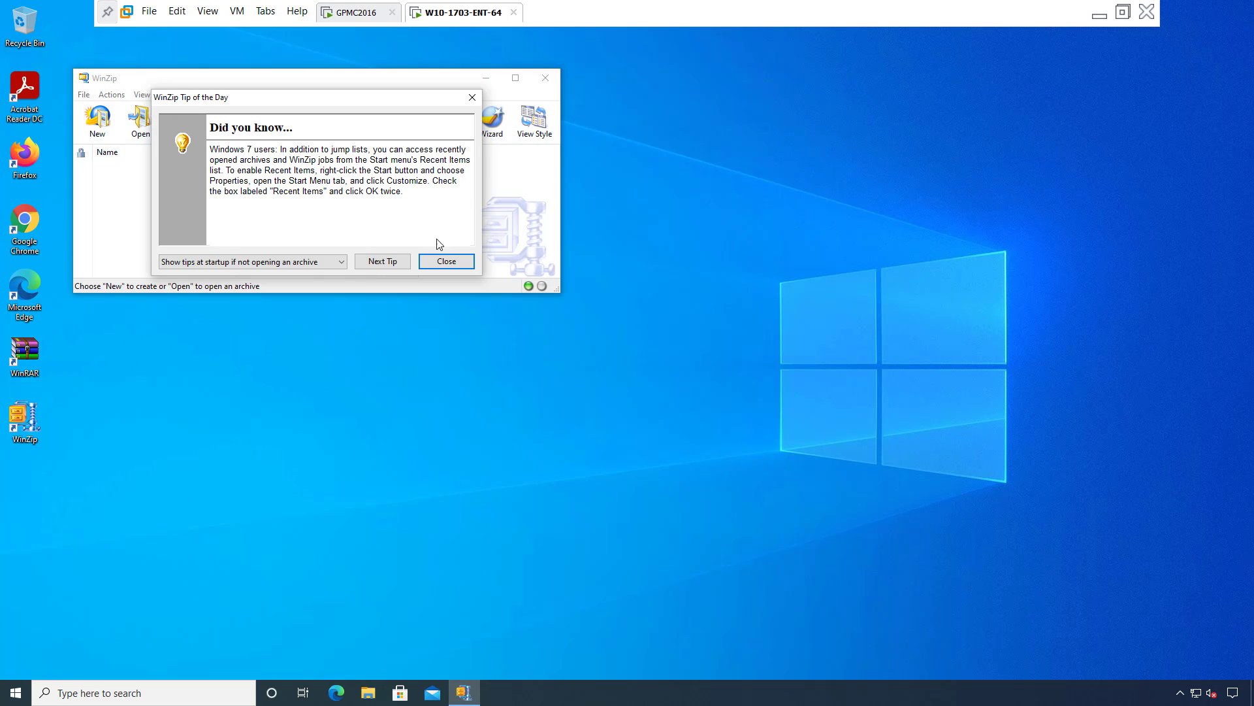
{"action": "left_click", "coordinate": [445, 260]}
{"action": "left_click", "coordinate": [443, 106]}
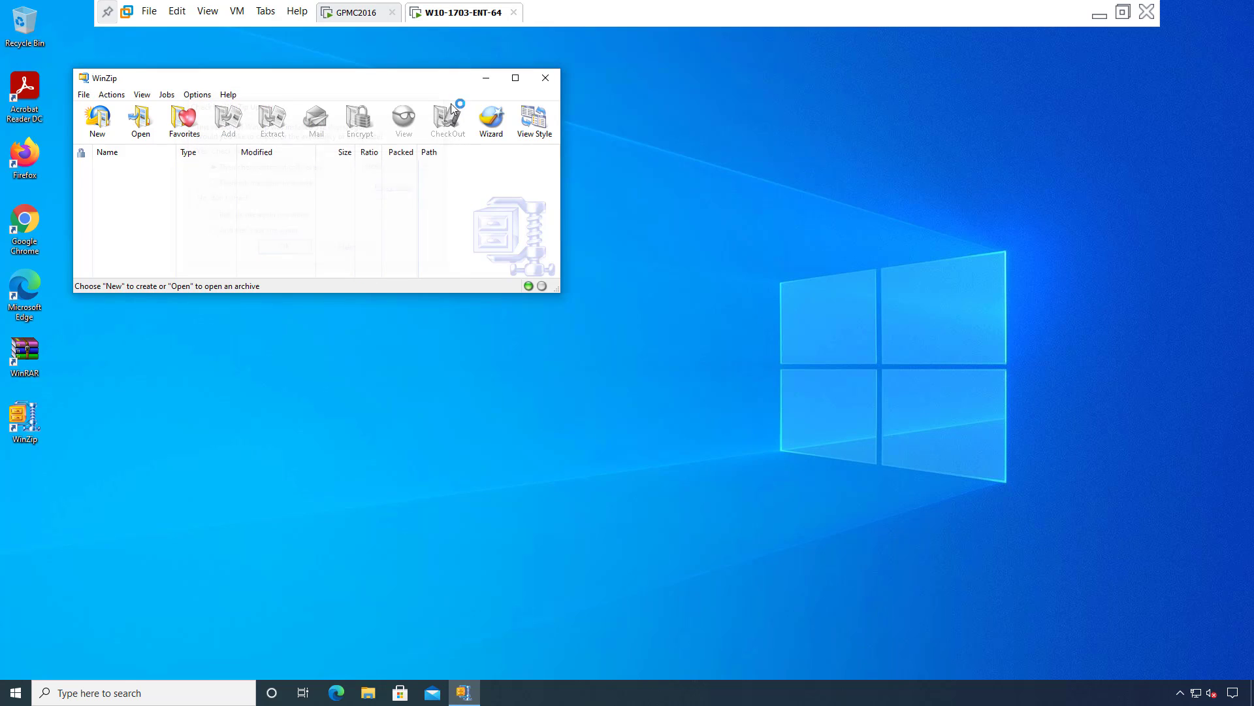
Check WinZip's Passwords configuration for the enforced 14-character minimum and all four character types.
{"action": "left_click", "coordinate": [198, 94]}
{"action": "left_click", "coordinate": [217, 111]}
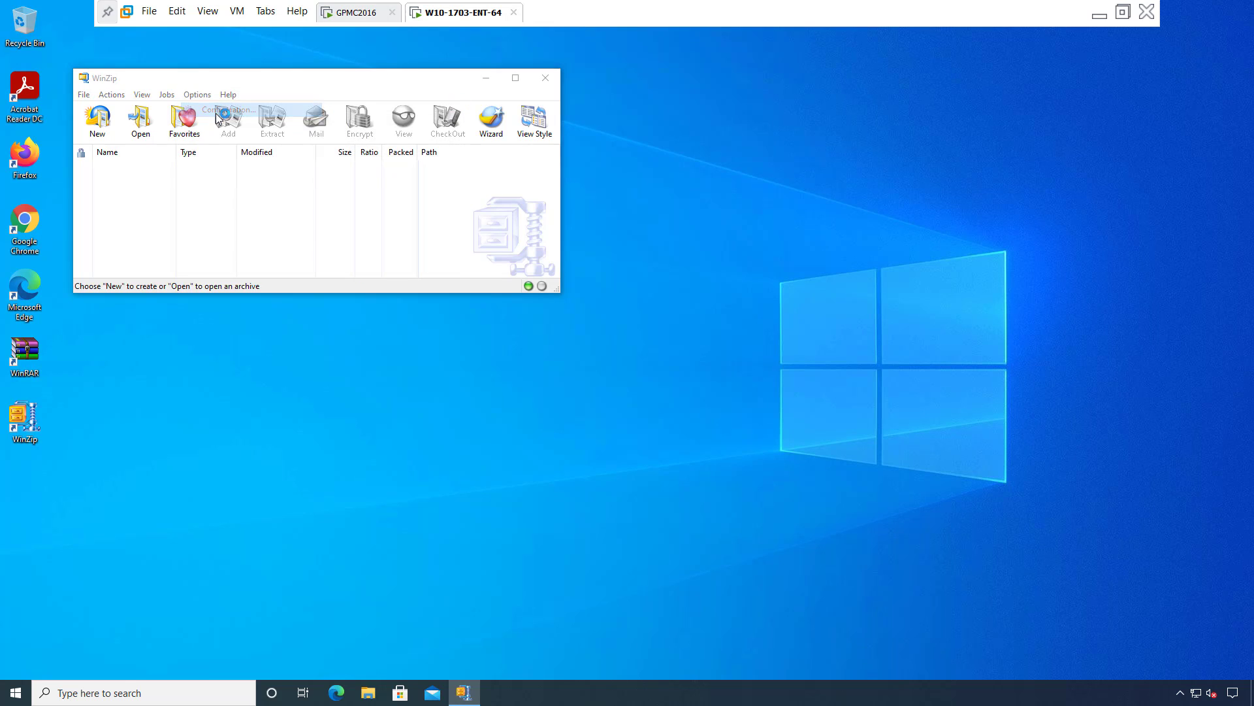
{"action": "left_click", "coordinate": [306, 107]}
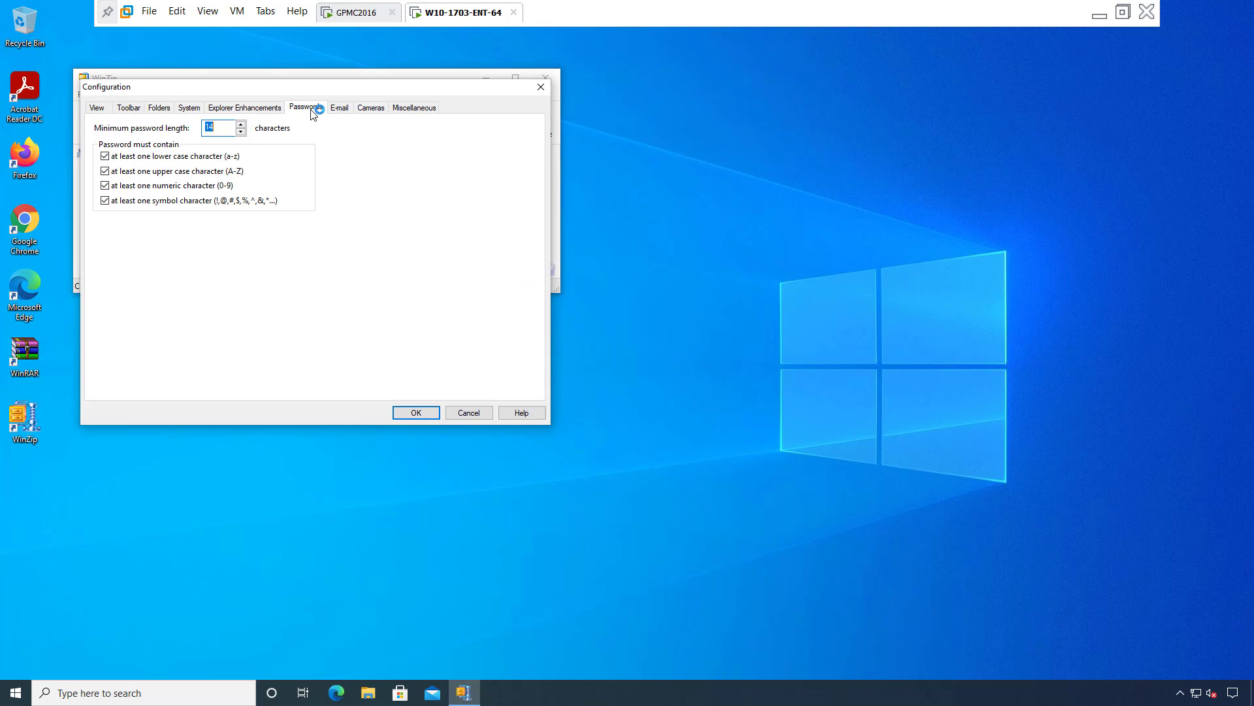
{"action": "left_click", "coordinate": [221, 128]}
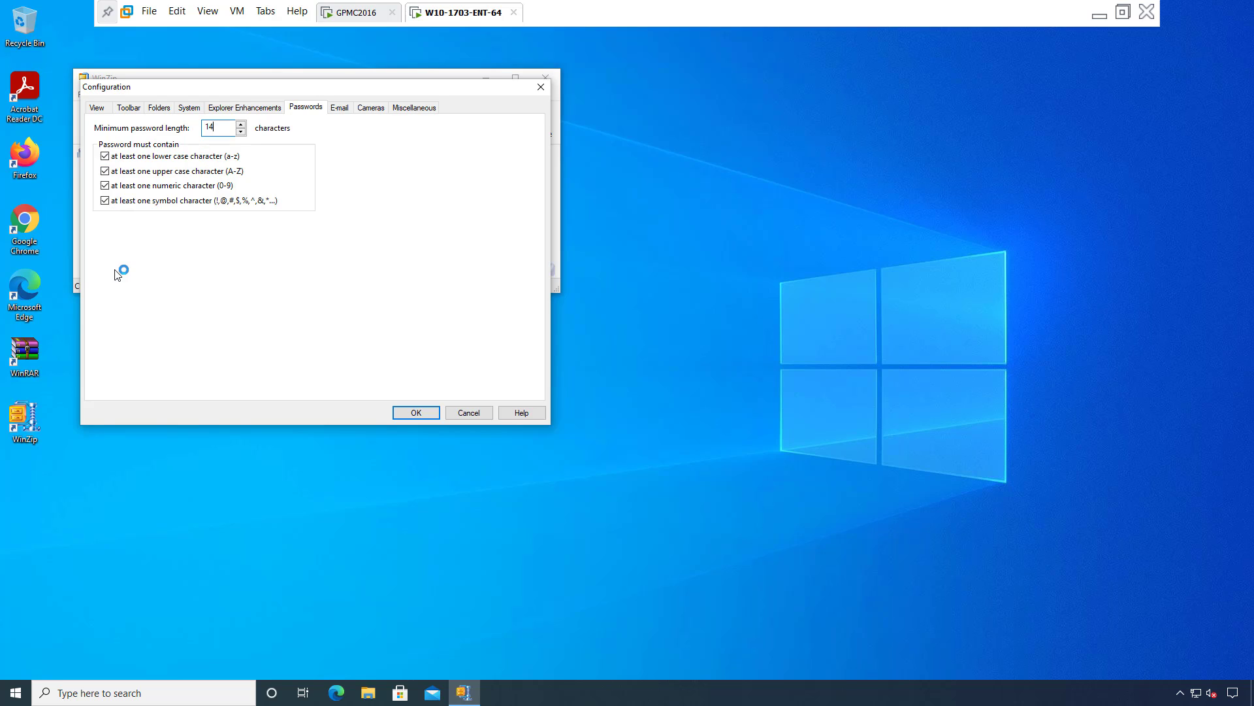